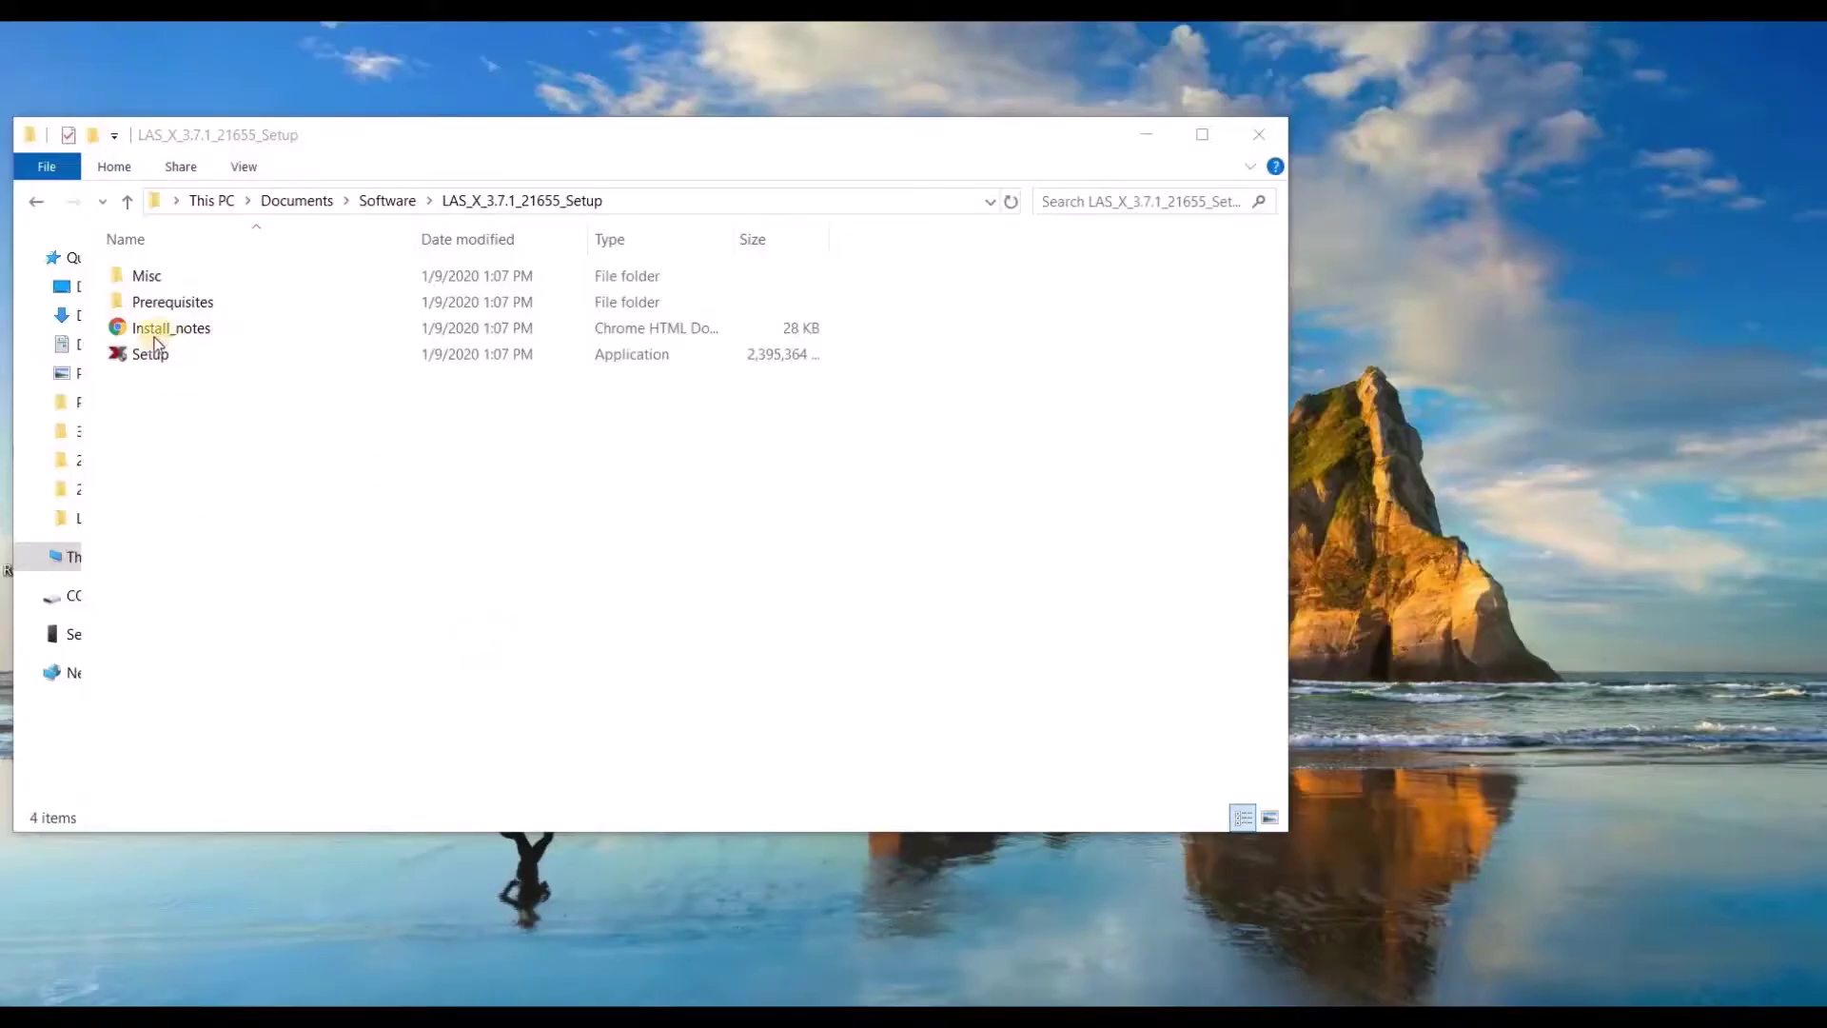
Run LAS X Setup as administrator, accept the license, and choose installation including hardware control.
{"action": "right_click", "coordinate": [149, 356]}
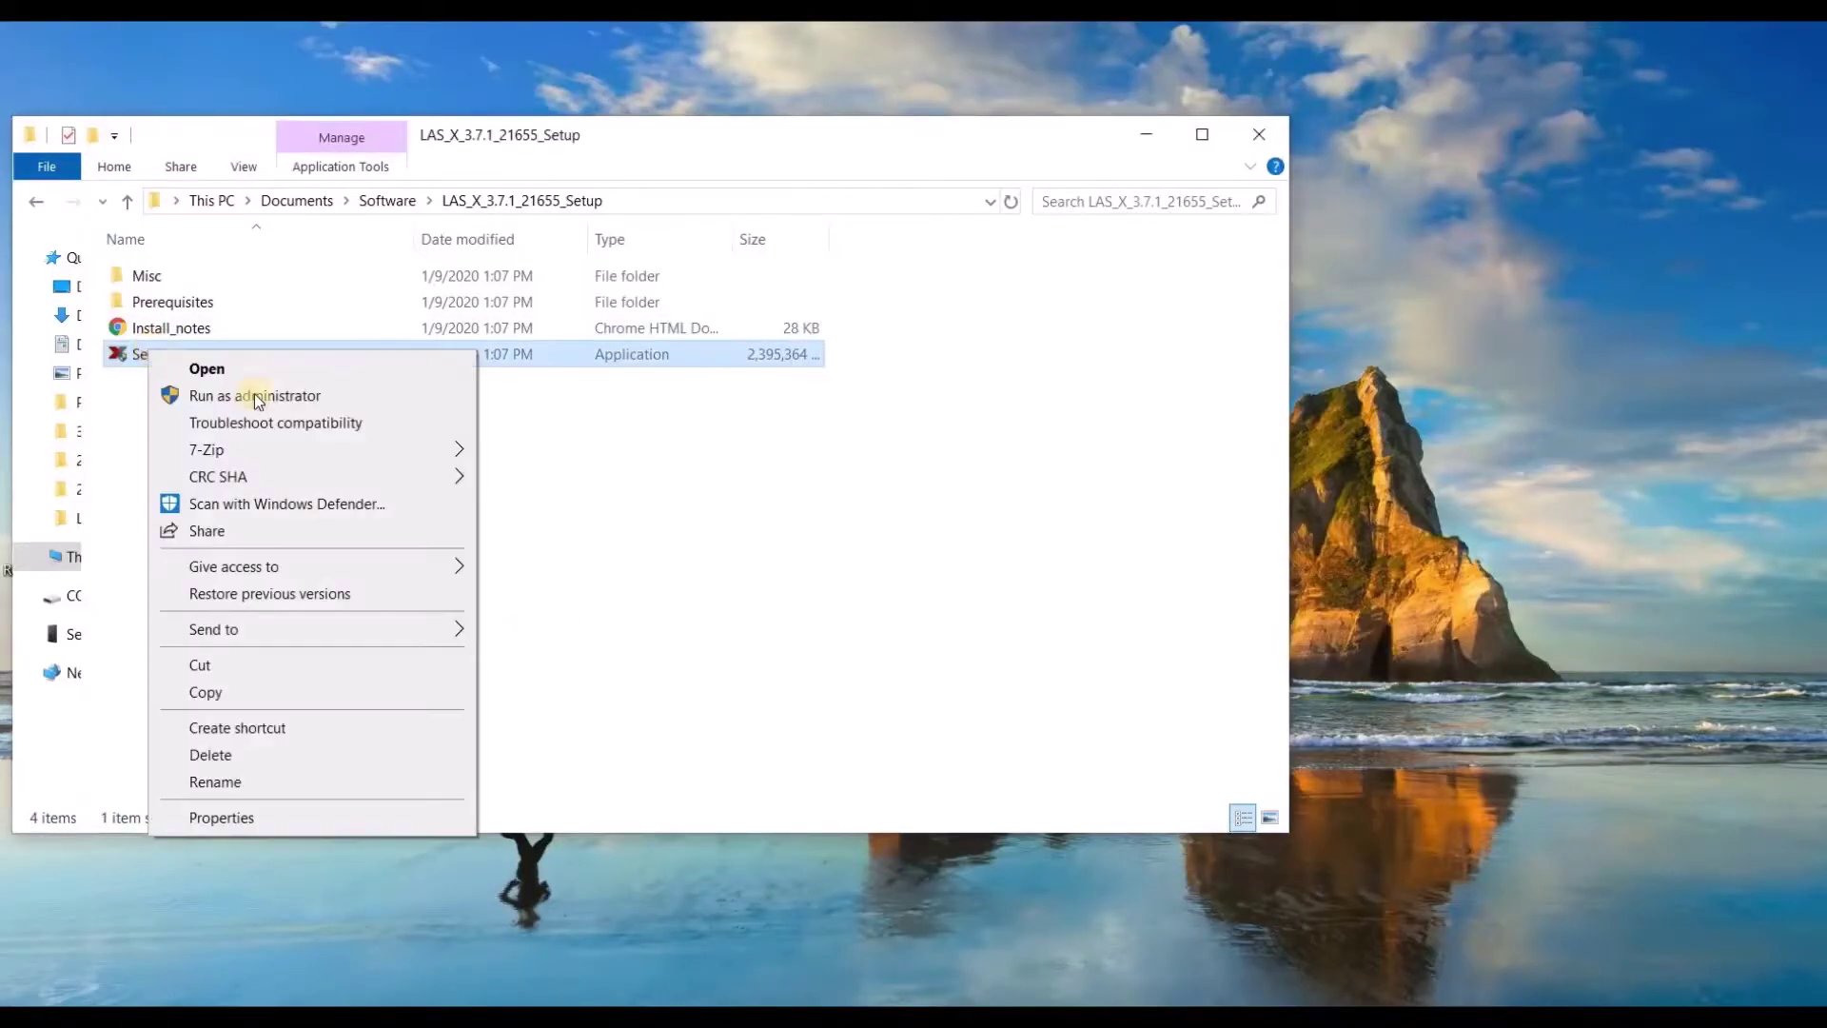
{"action": "left_click", "coordinate": [257, 397]}
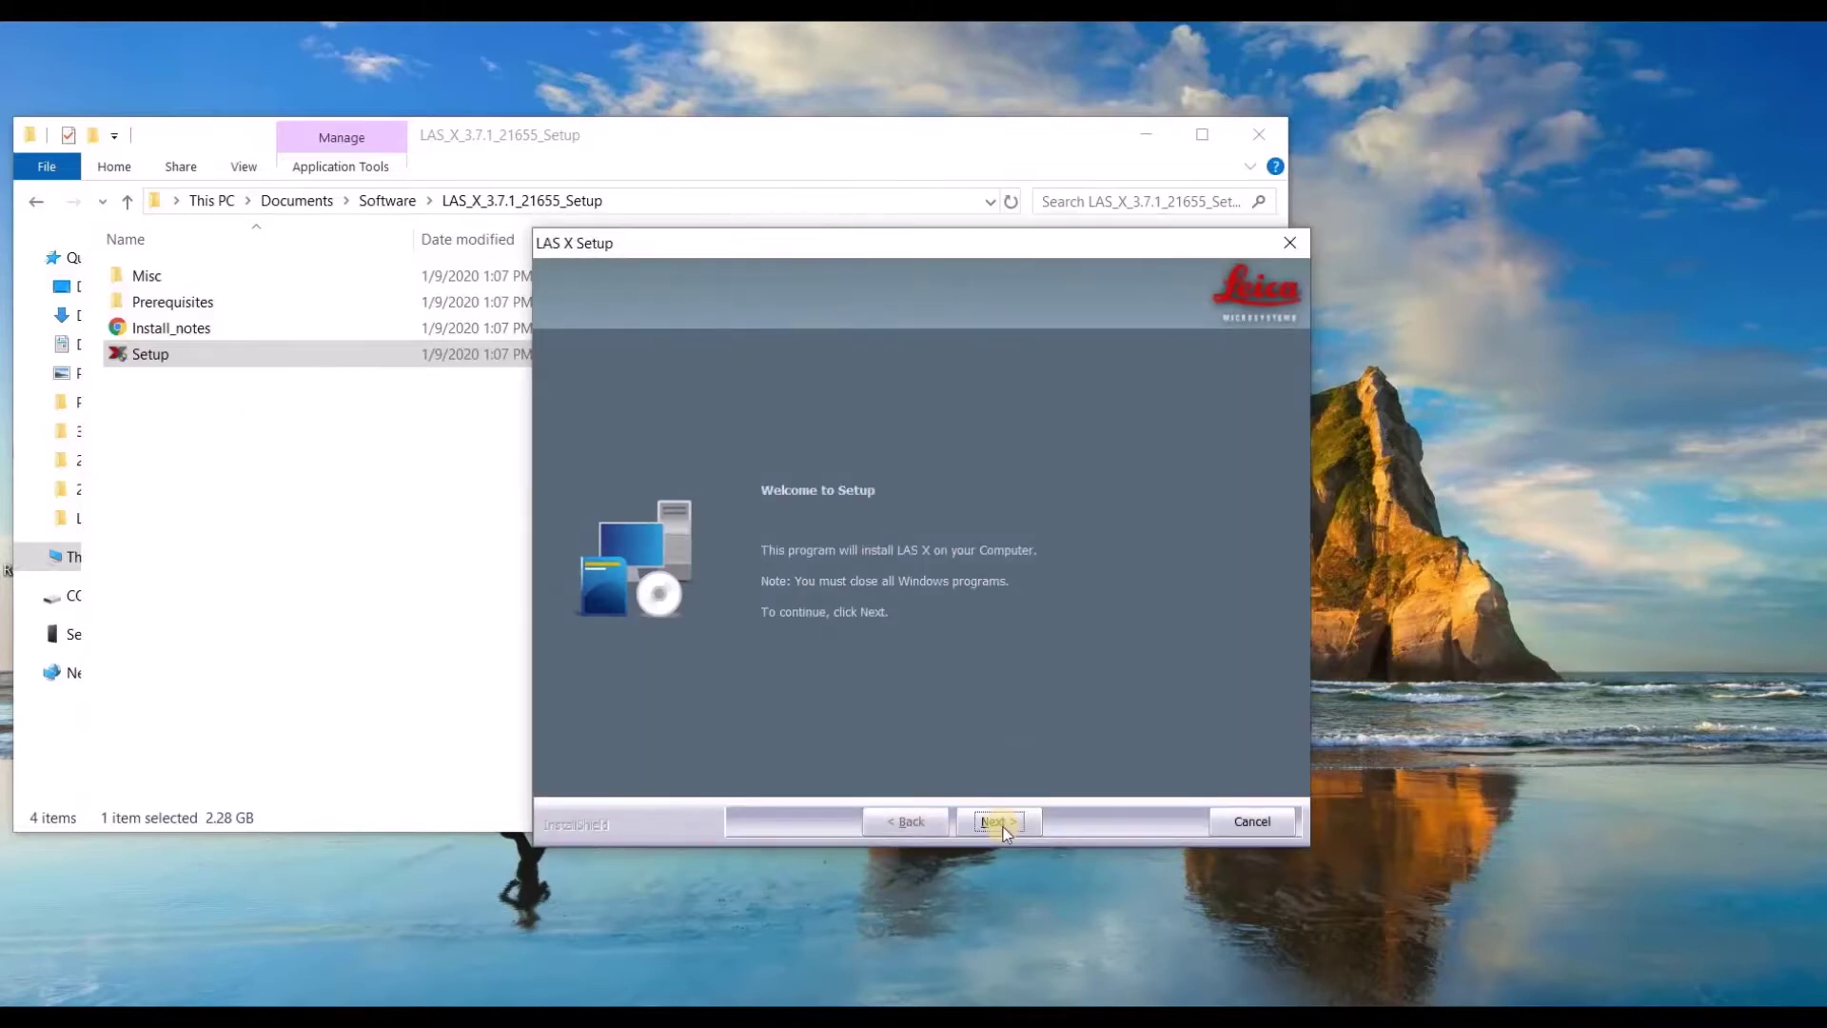
{"action": "left_click", "coordinate": [1003, 827]}
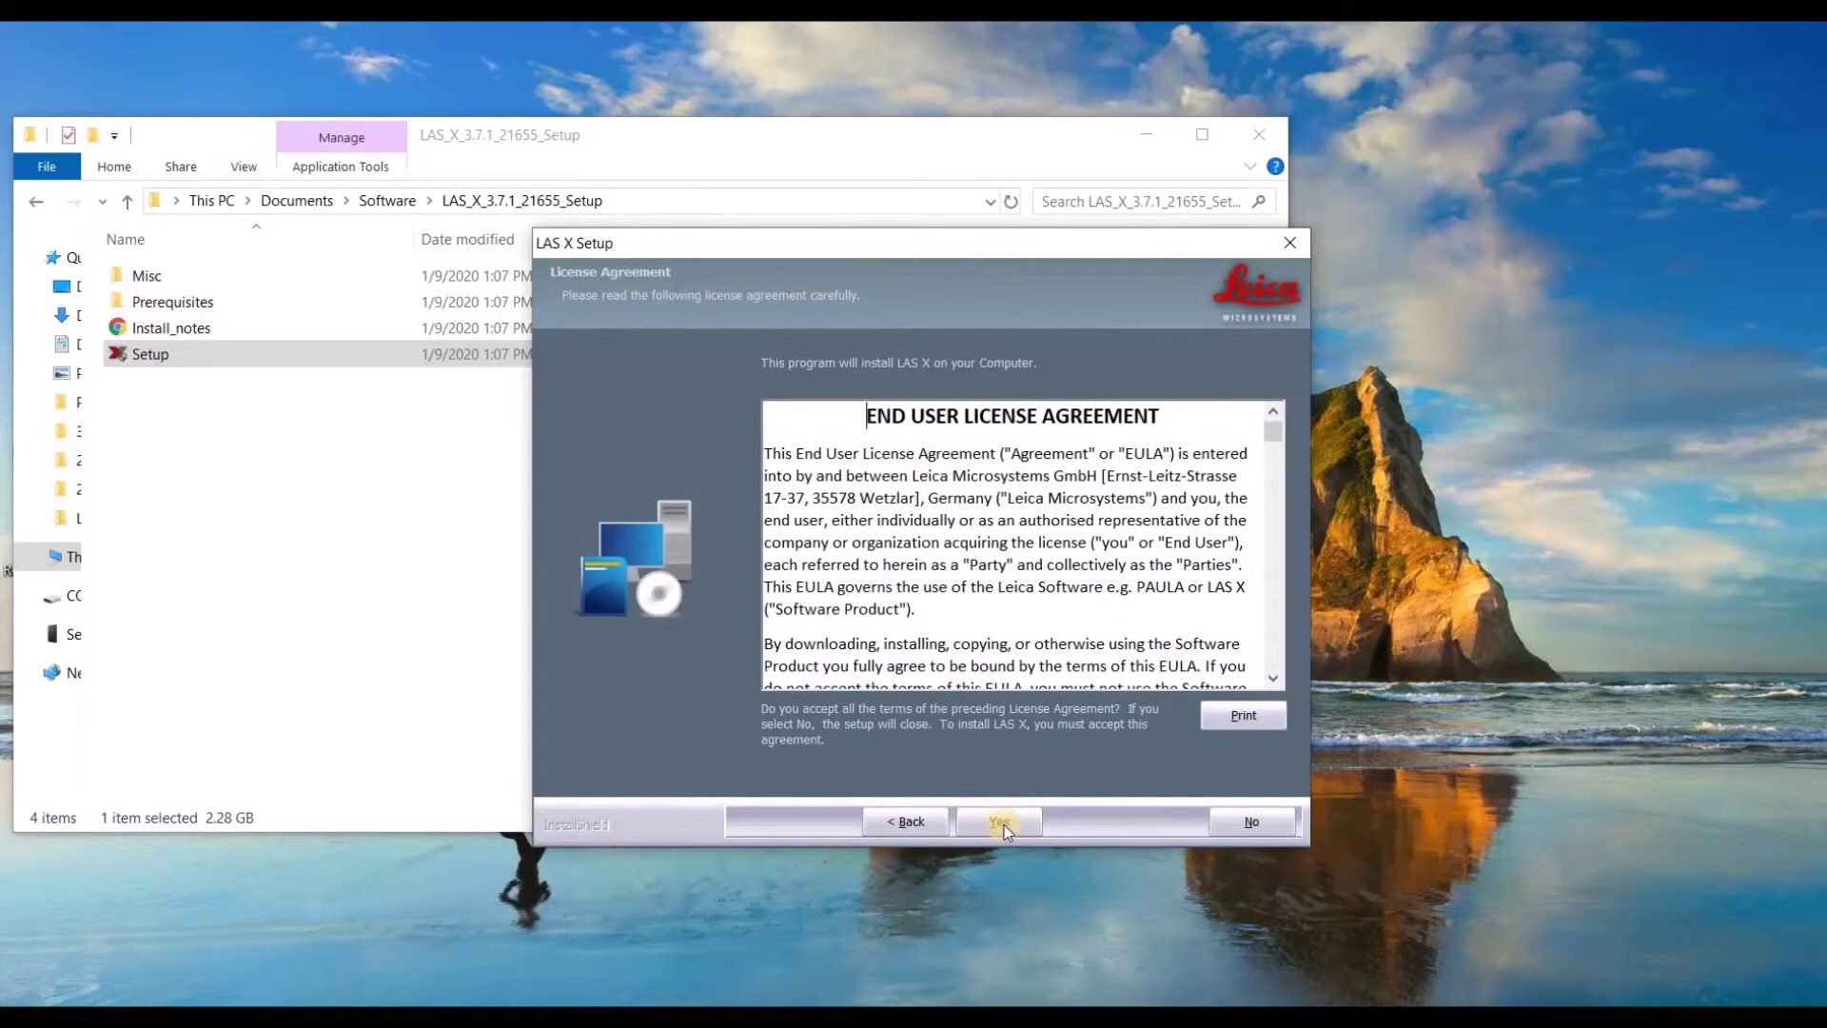
{"action": "left_click", "coordinate": [1003, 826]}
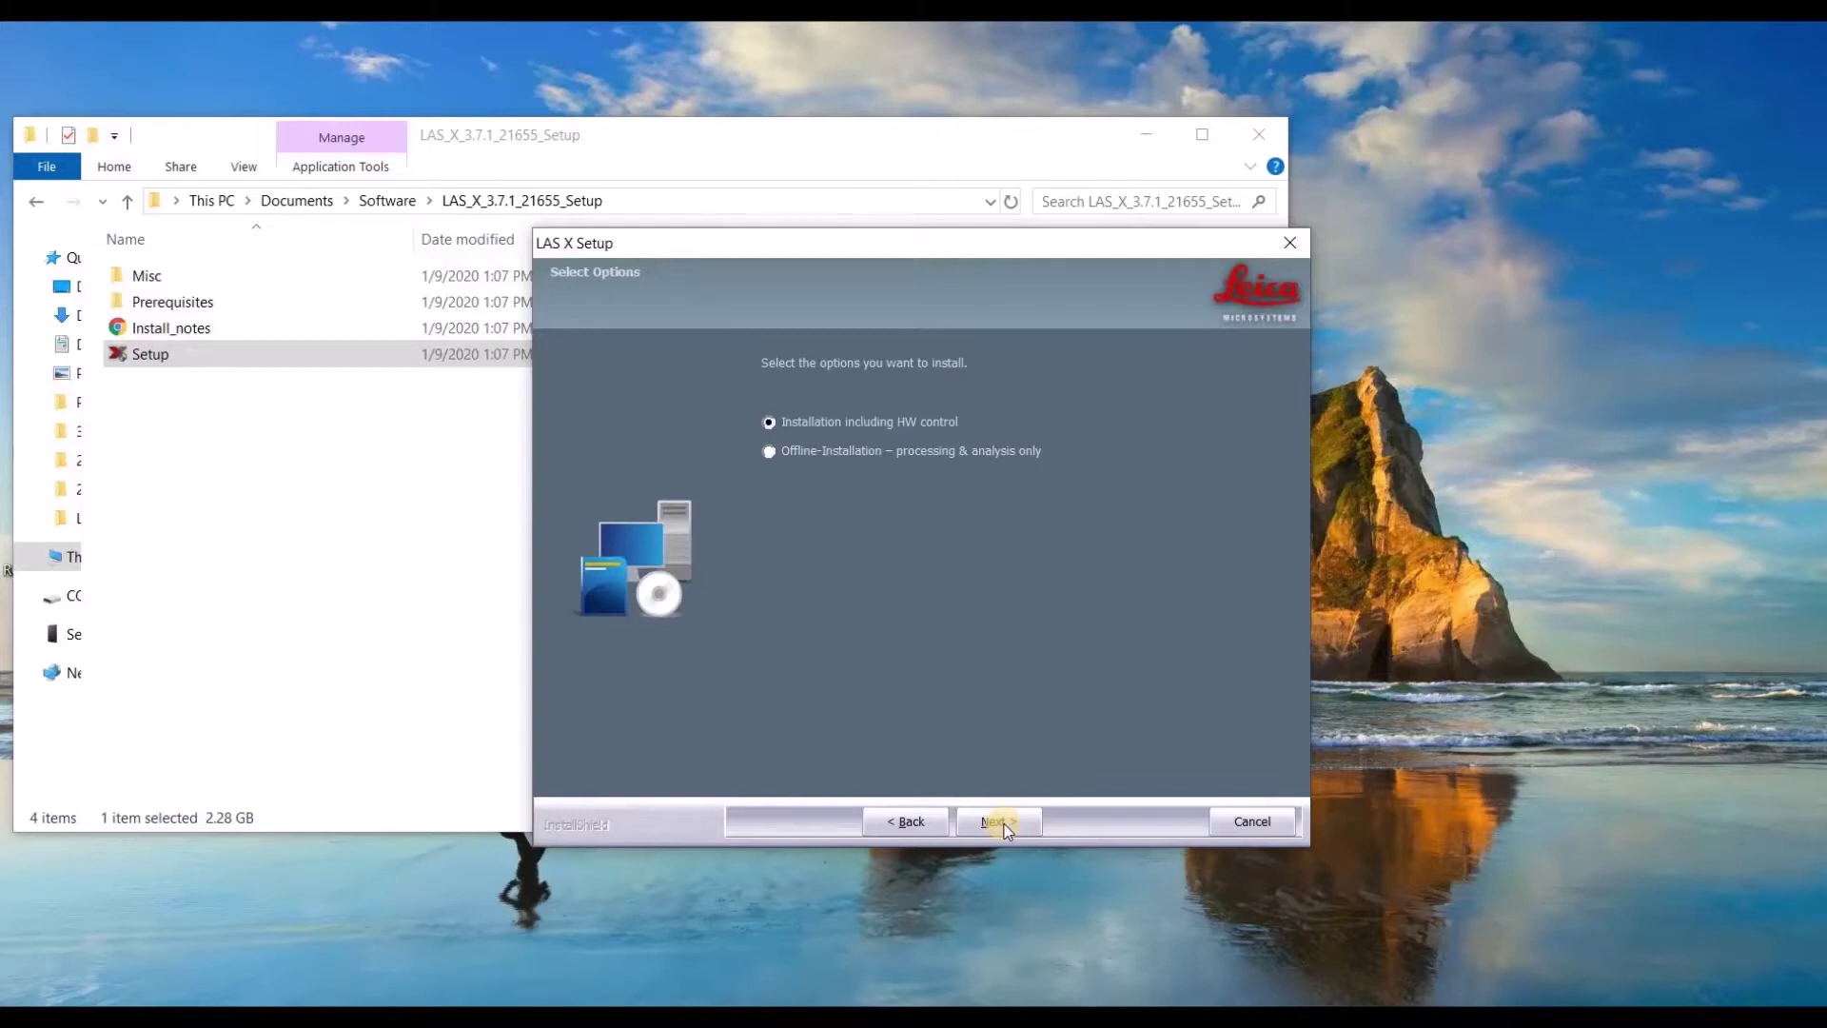
{"action": "left_click", "coordinate": [1004, 826]}
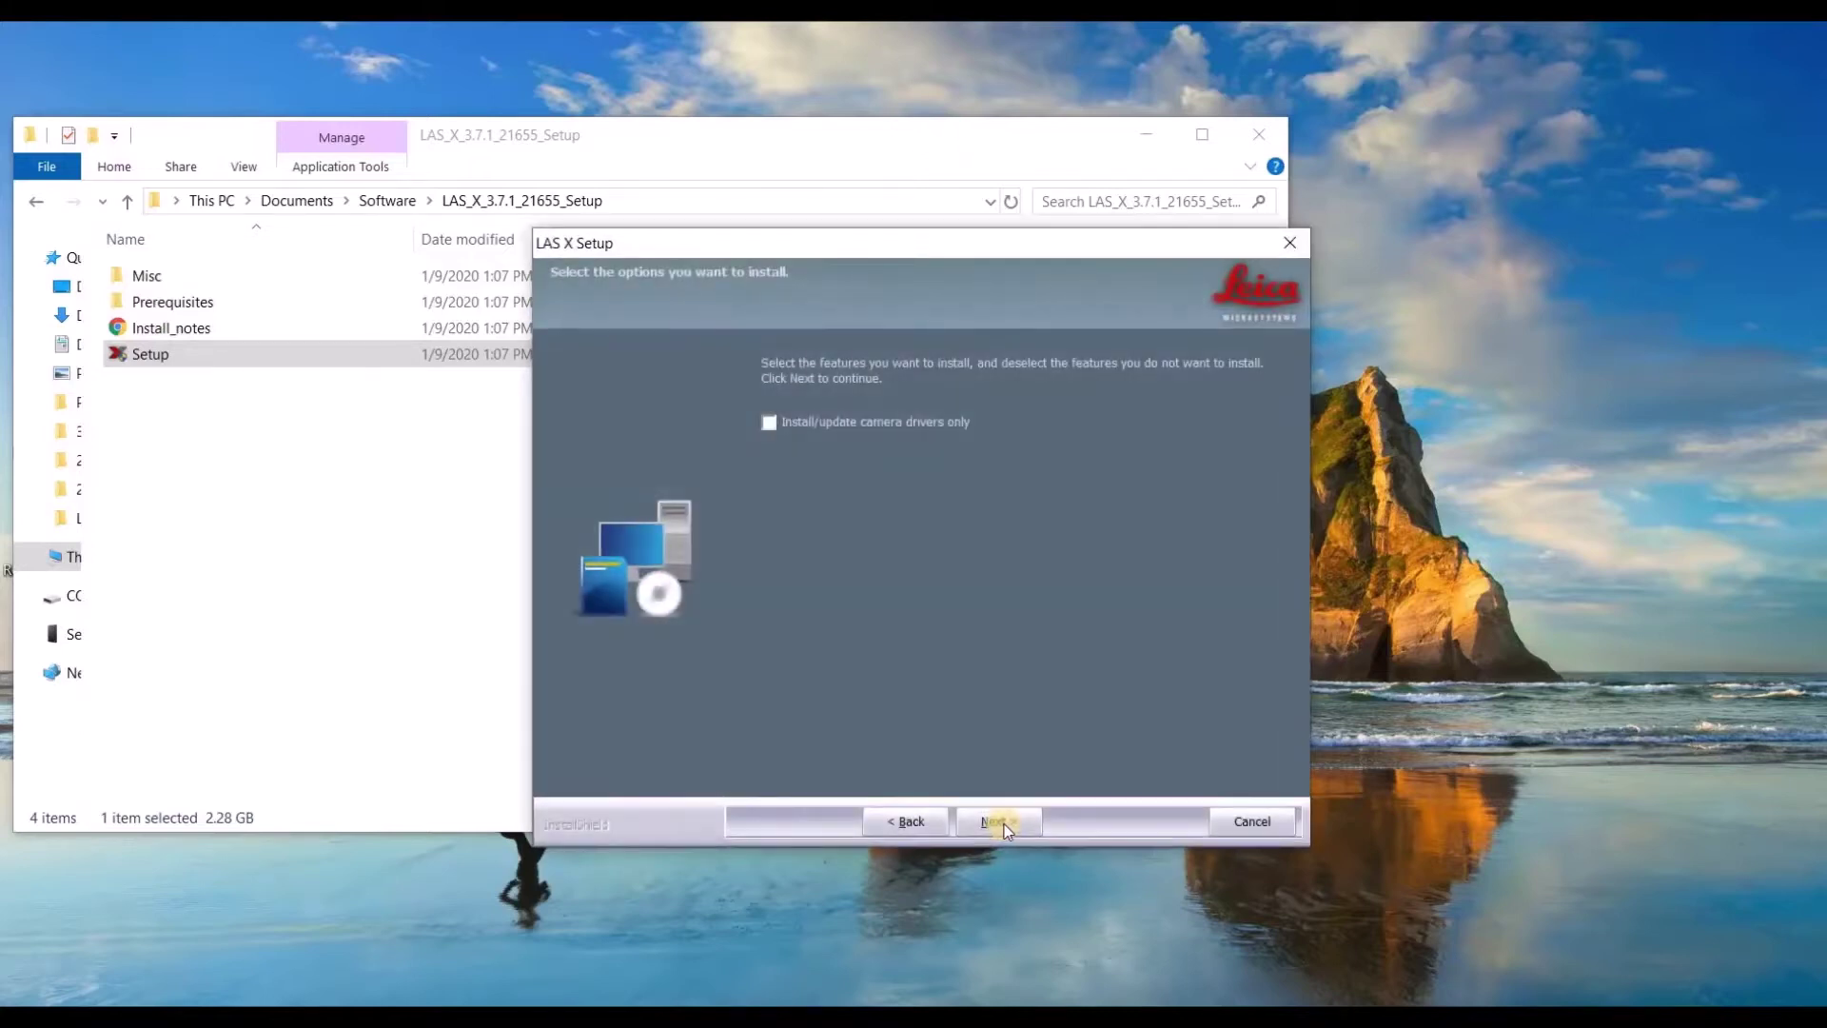
Keep all drivers rather than camera-only, and include CmActLicense but not NI-DAQ.
{"action": "left_click", "coordinate": [1005, 826]}
{"action": "left_click", "coordinate": [1003, 826]}
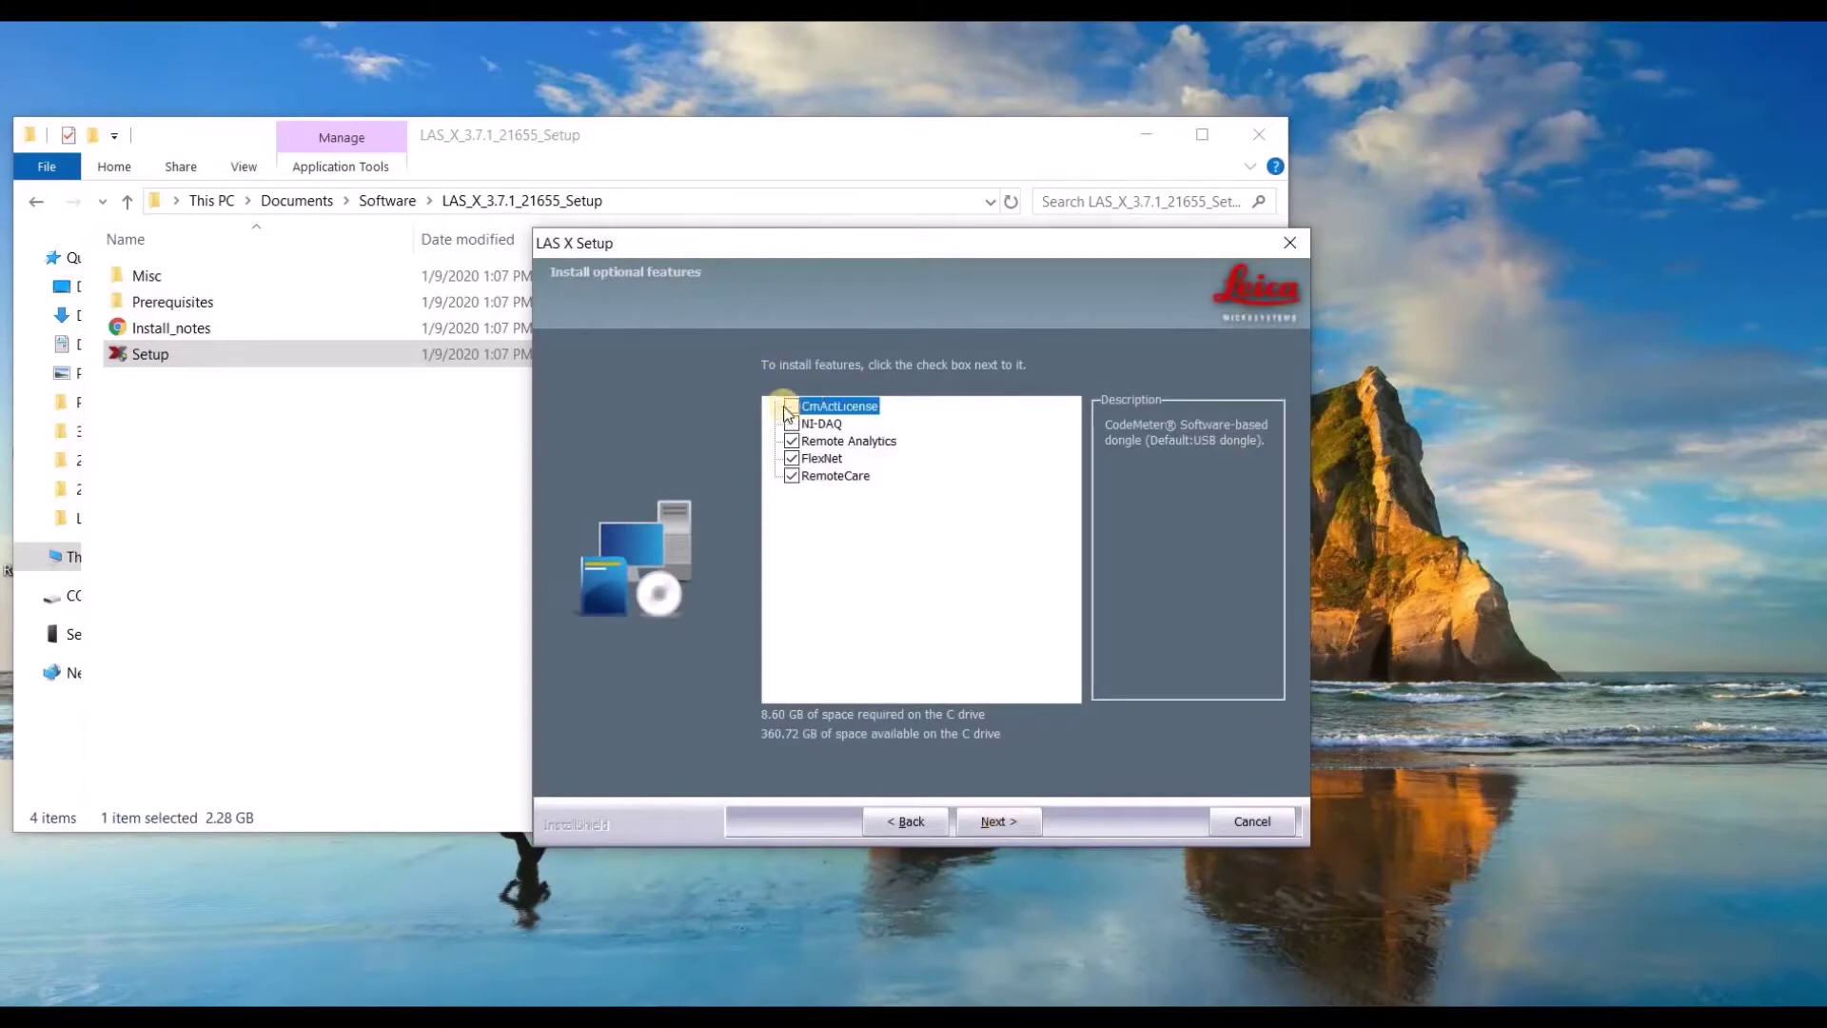
{"action": "left_click", "coordinate": [791, 409]}
{"action": "left_click", "coordinate": [839, 477]}
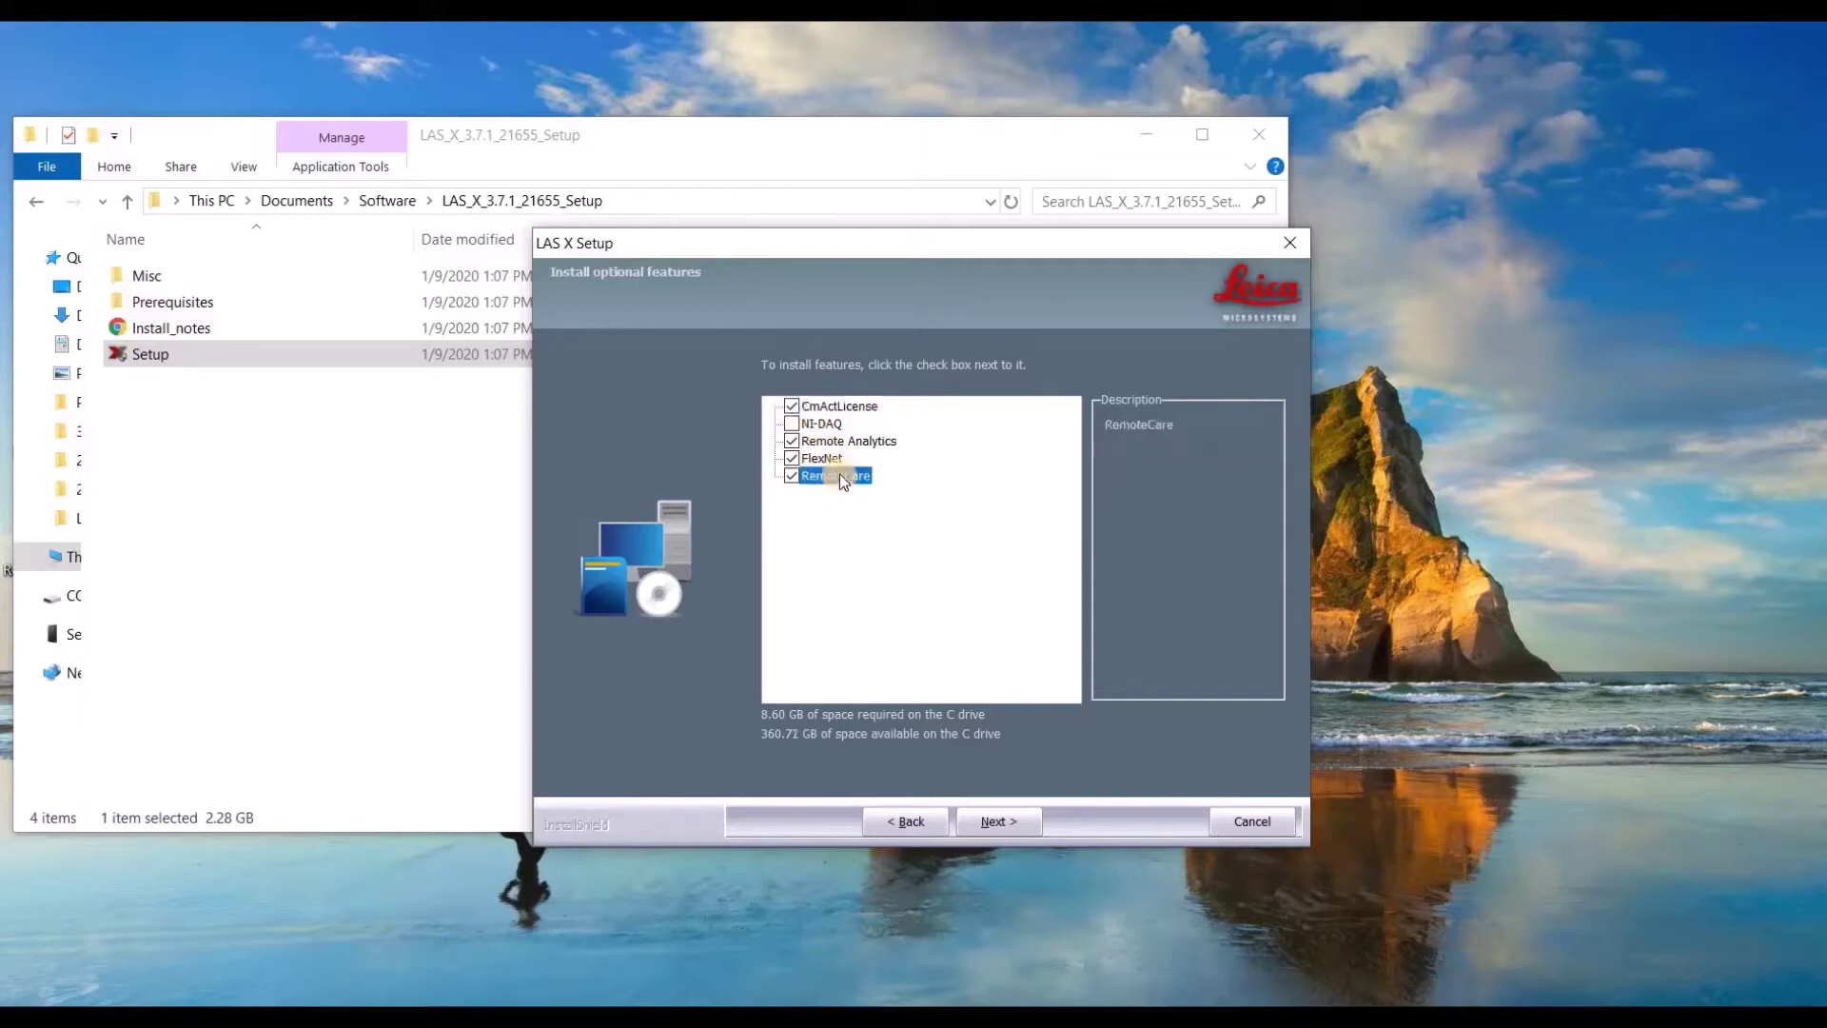
{"action": "left_click", "coordinate": [844, 444]}
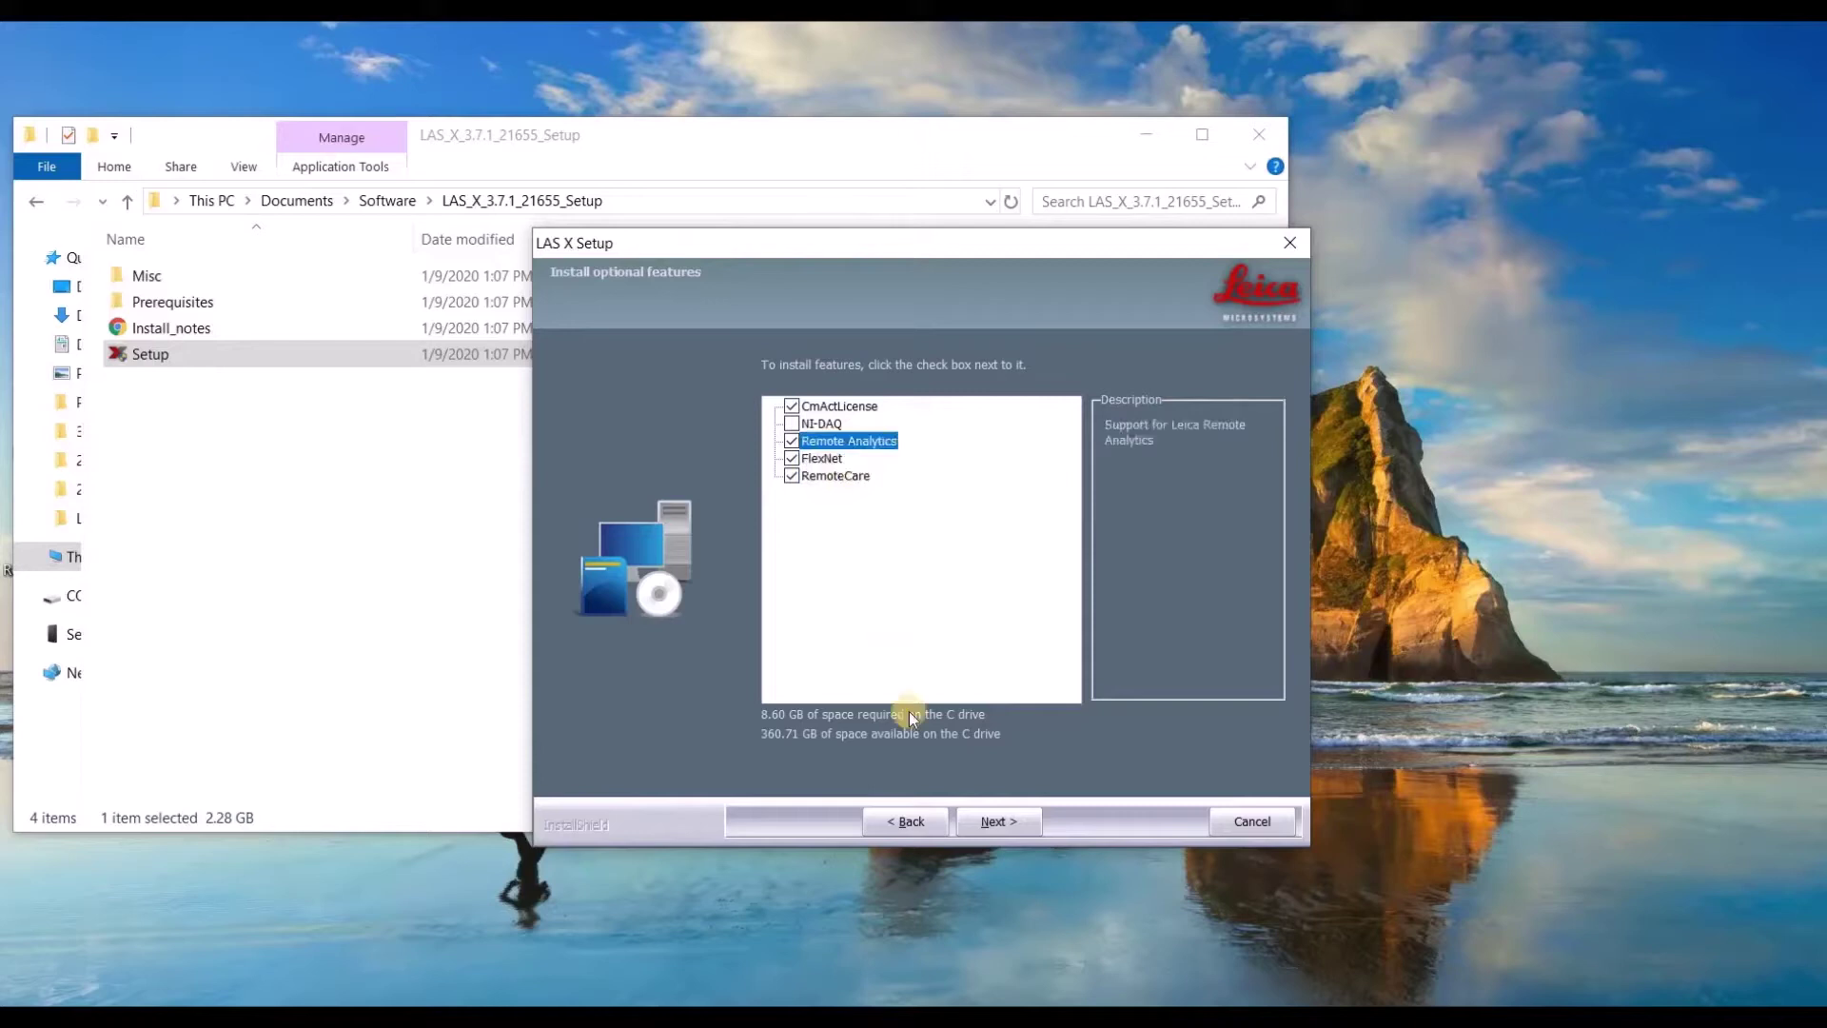
Skip microscope firmware updates and install LAS X to the default Program Files folder.
{"action": "left_click", "coordinate": [1015, 827]}
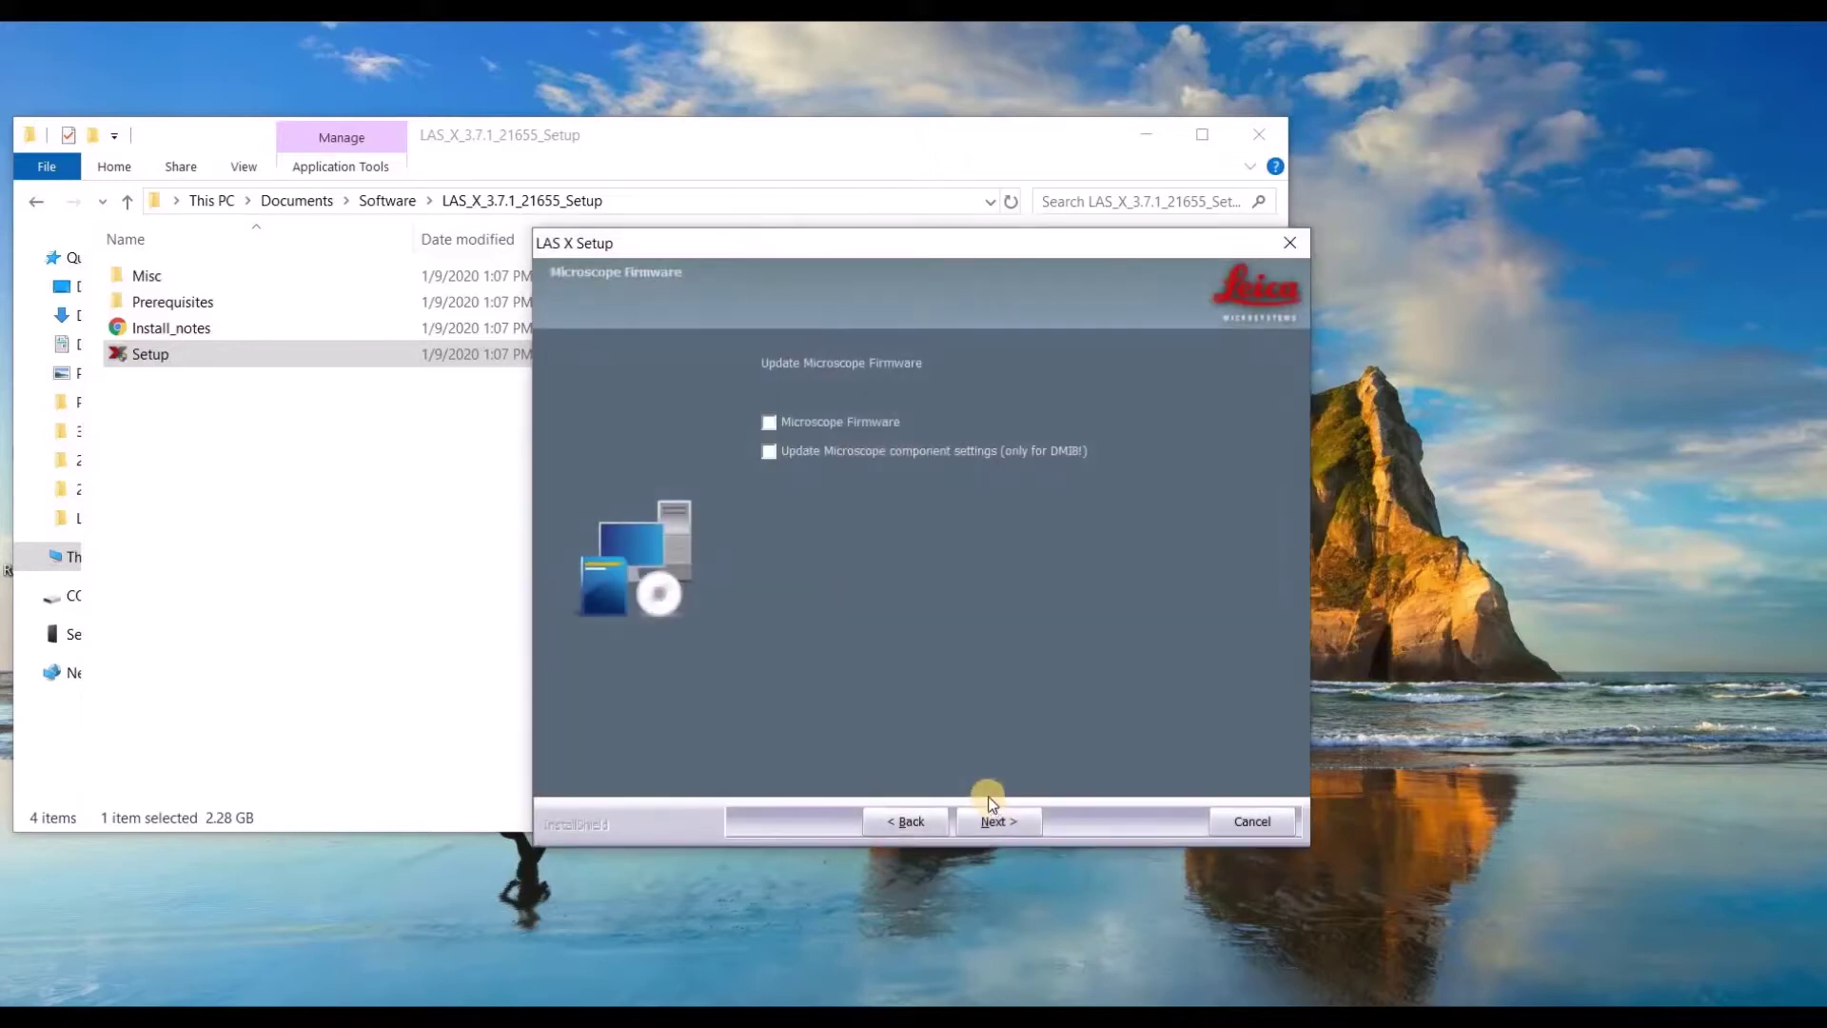
{"action": "left_click", "coordinate": [995, 823]}
{"action": "left_click", "coordinate": [995, 823]}
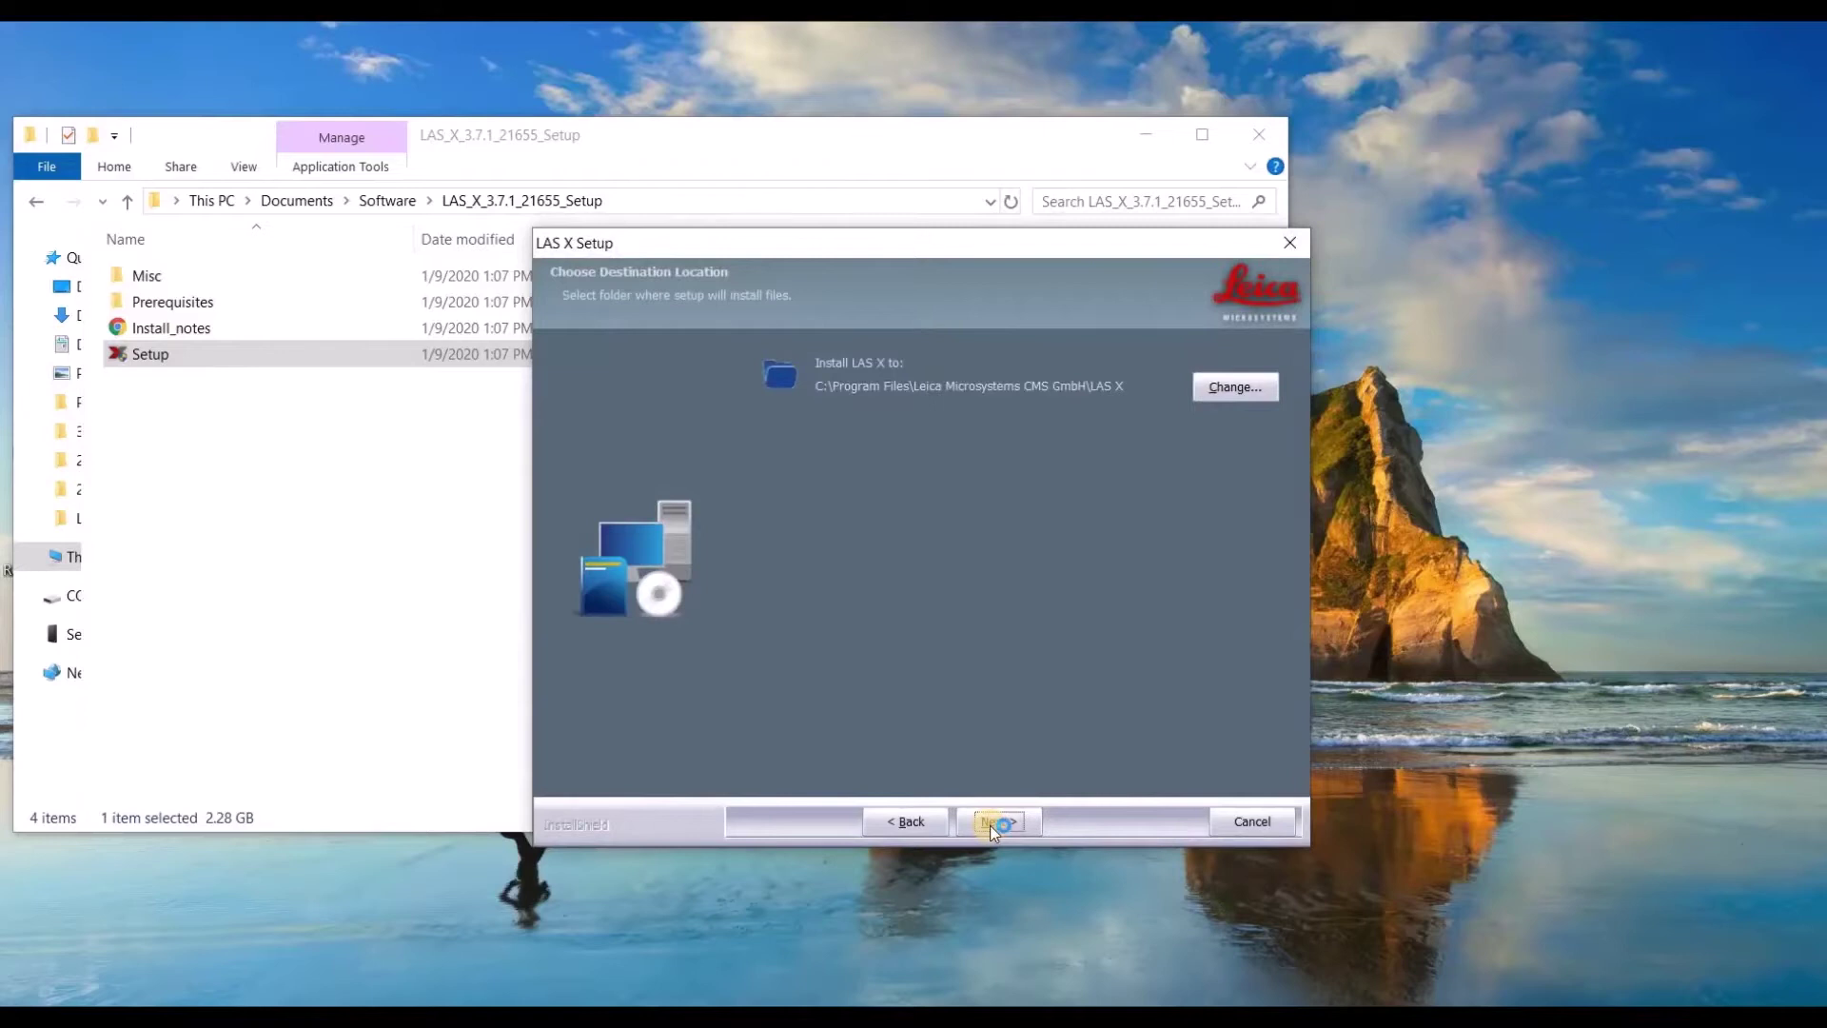
{"action": "left_click", "coordinate": [994, 825]}
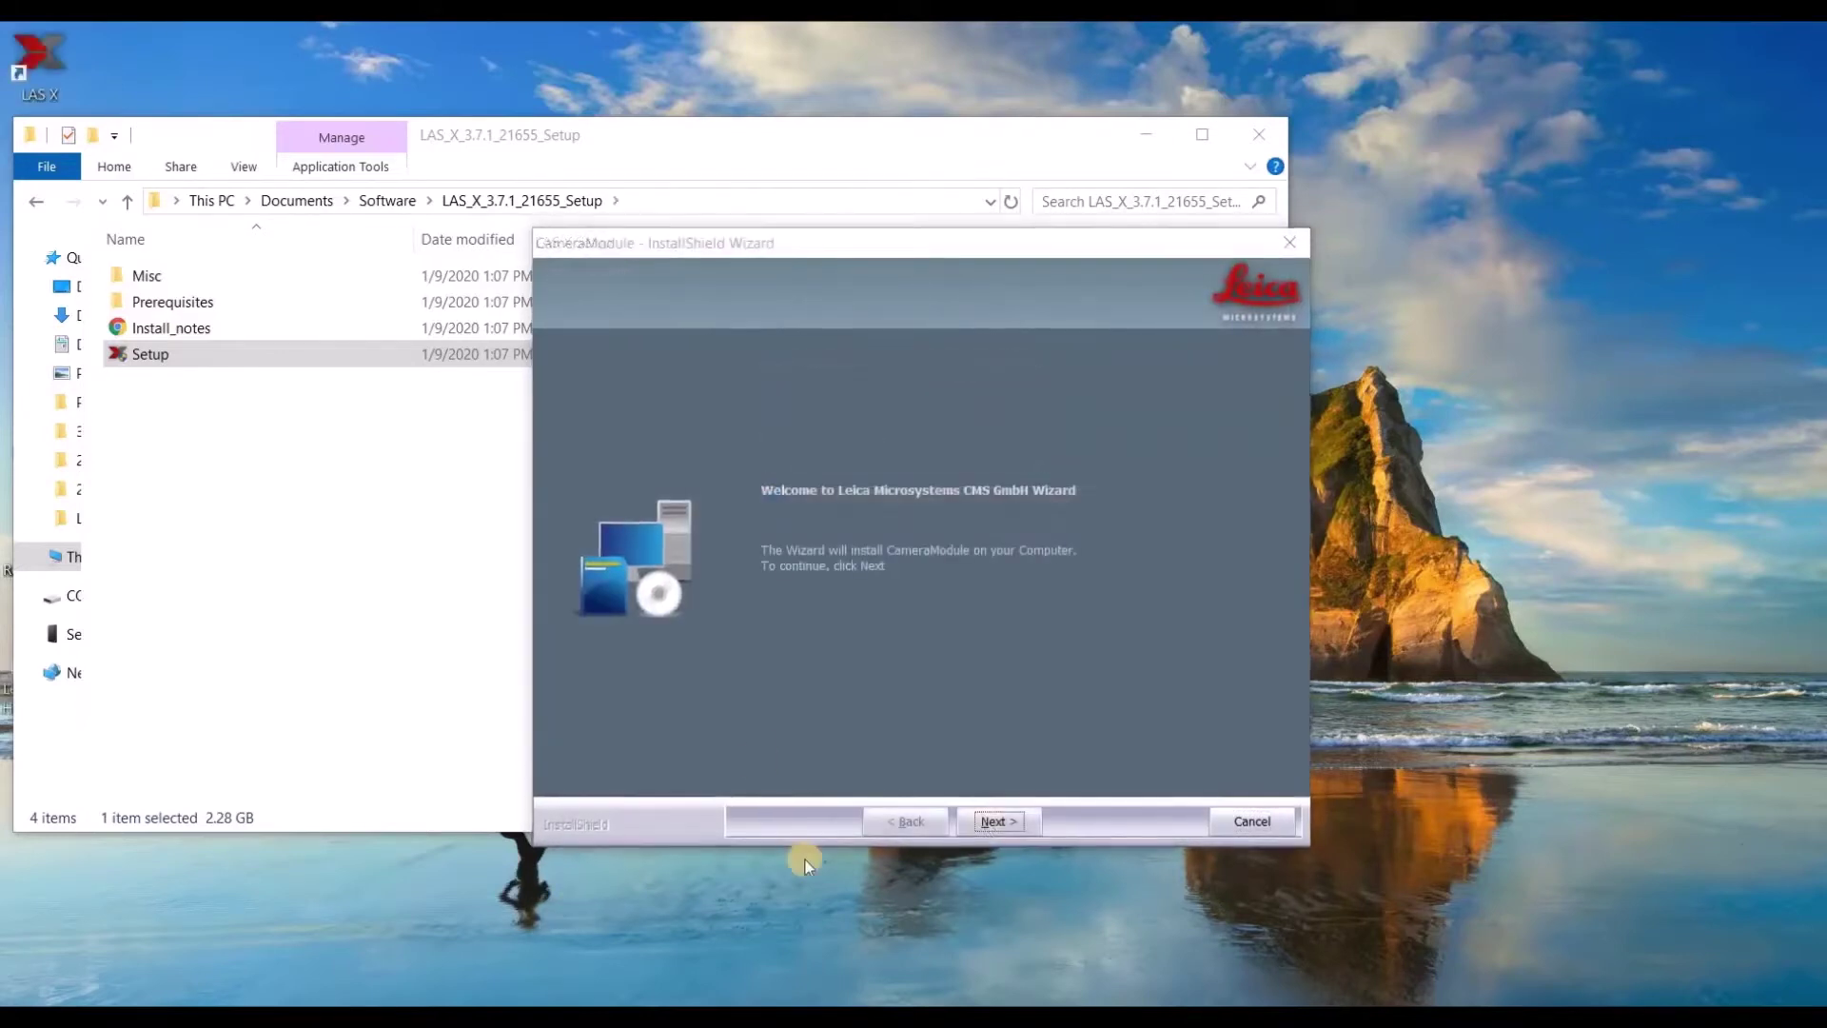
Get past the CameraModule welcome page and keep its default install location.
{"action": "left_click", "coordinate": [998, 823]}
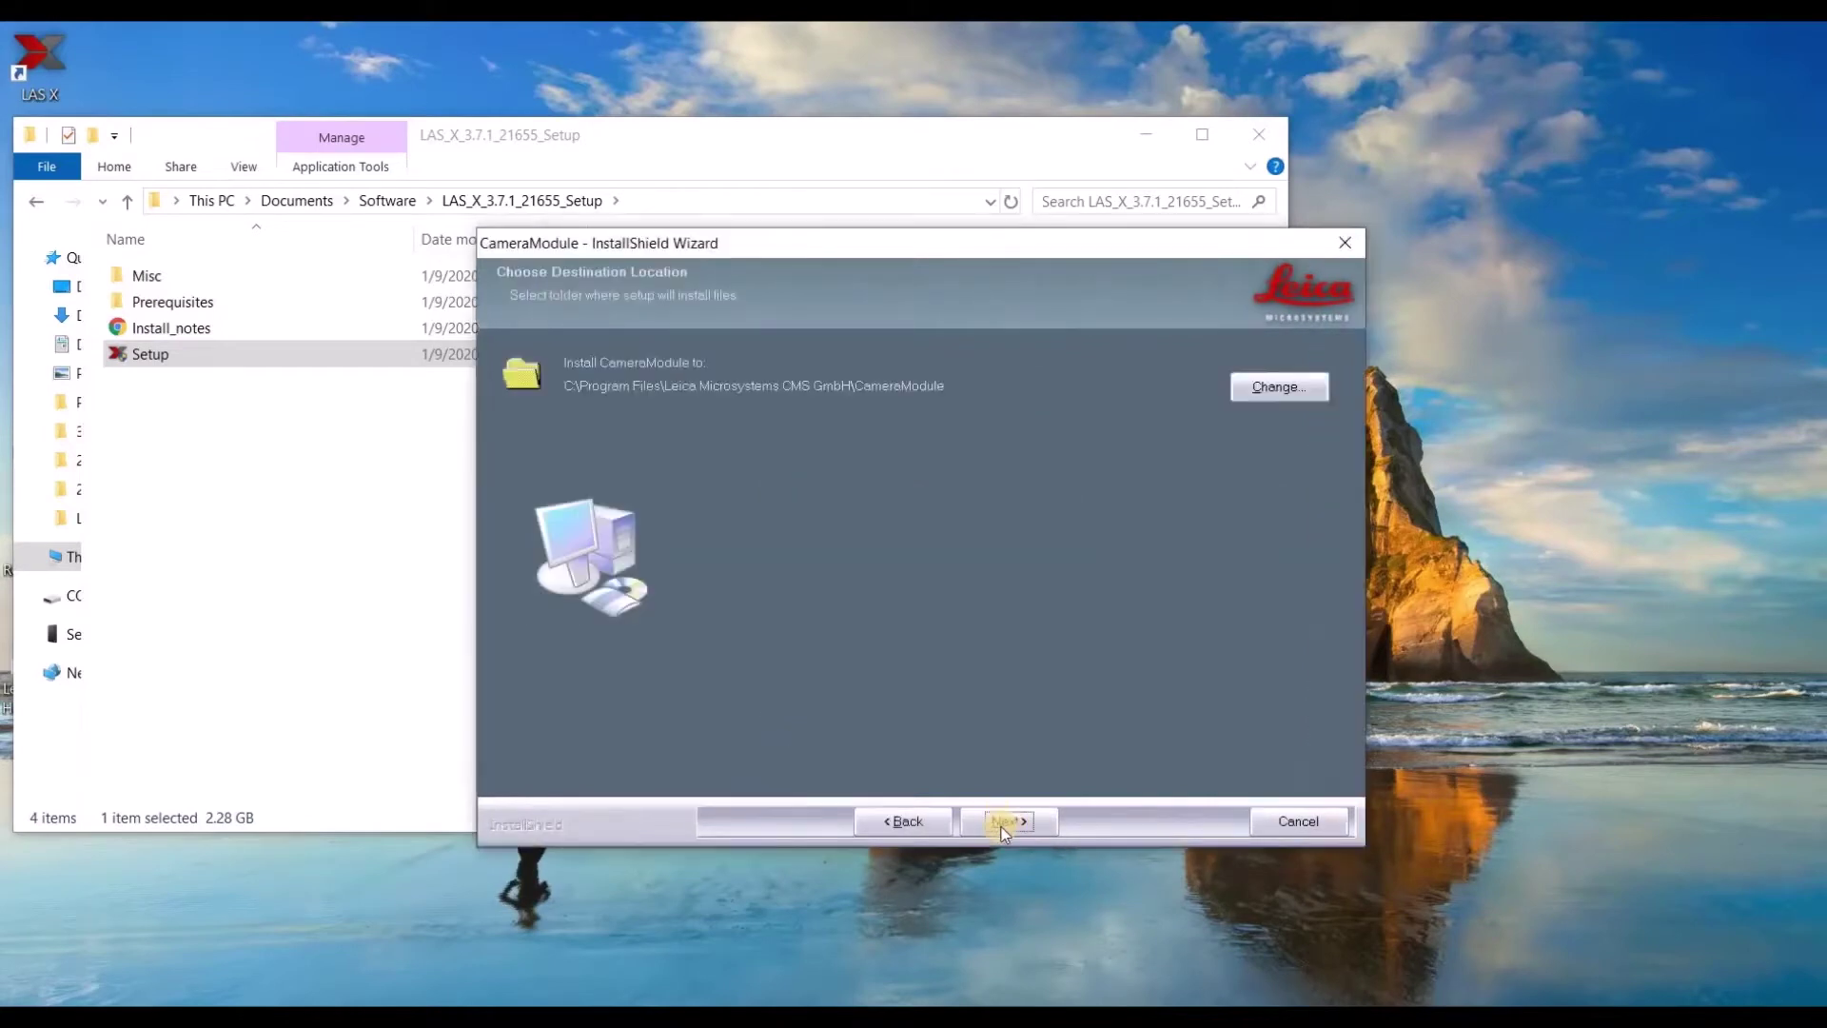
{"action": "left_click", "coordinate": [1004, 824]}
{"action": "left_click", "coordinate": [1003, 824]}
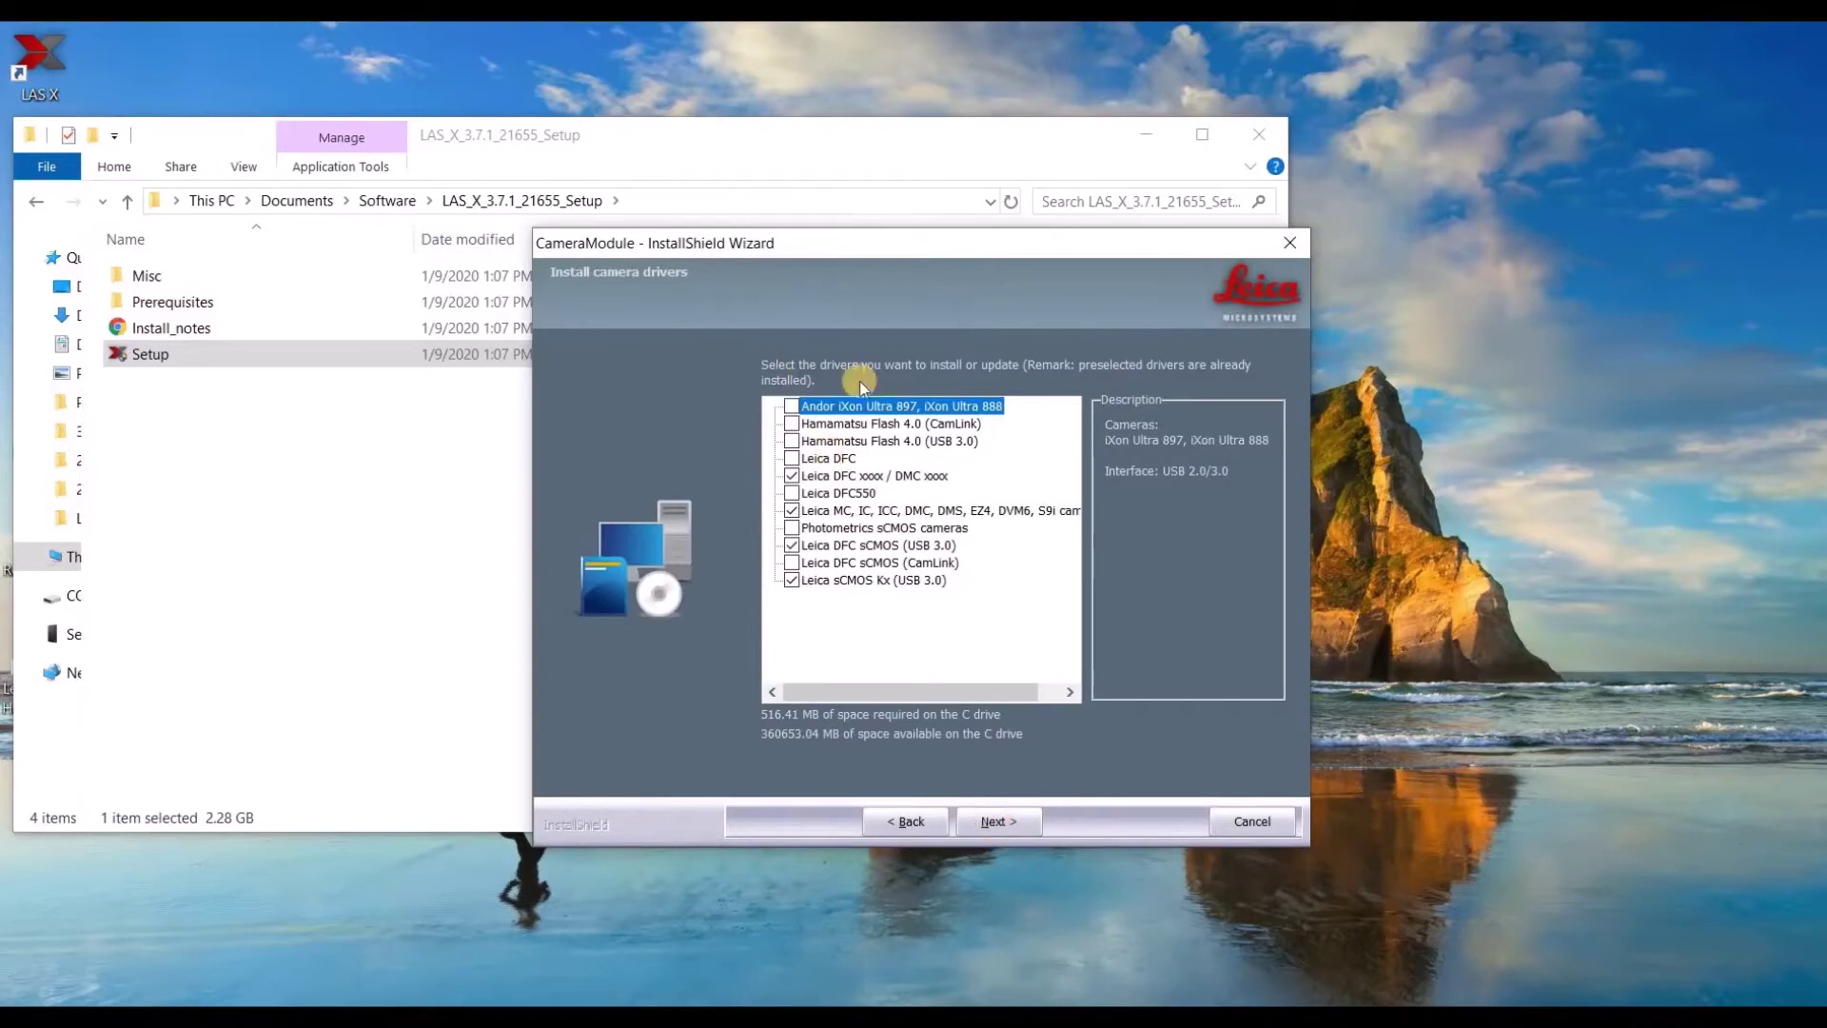
Review the preselected drivers (Hamamatsu Flash 4.0, Leica DFC/DMC, MC/IC/ICC, sCMOS Kx) and accept them.
{"action": "left_click", "coordinate": [854, 425]}
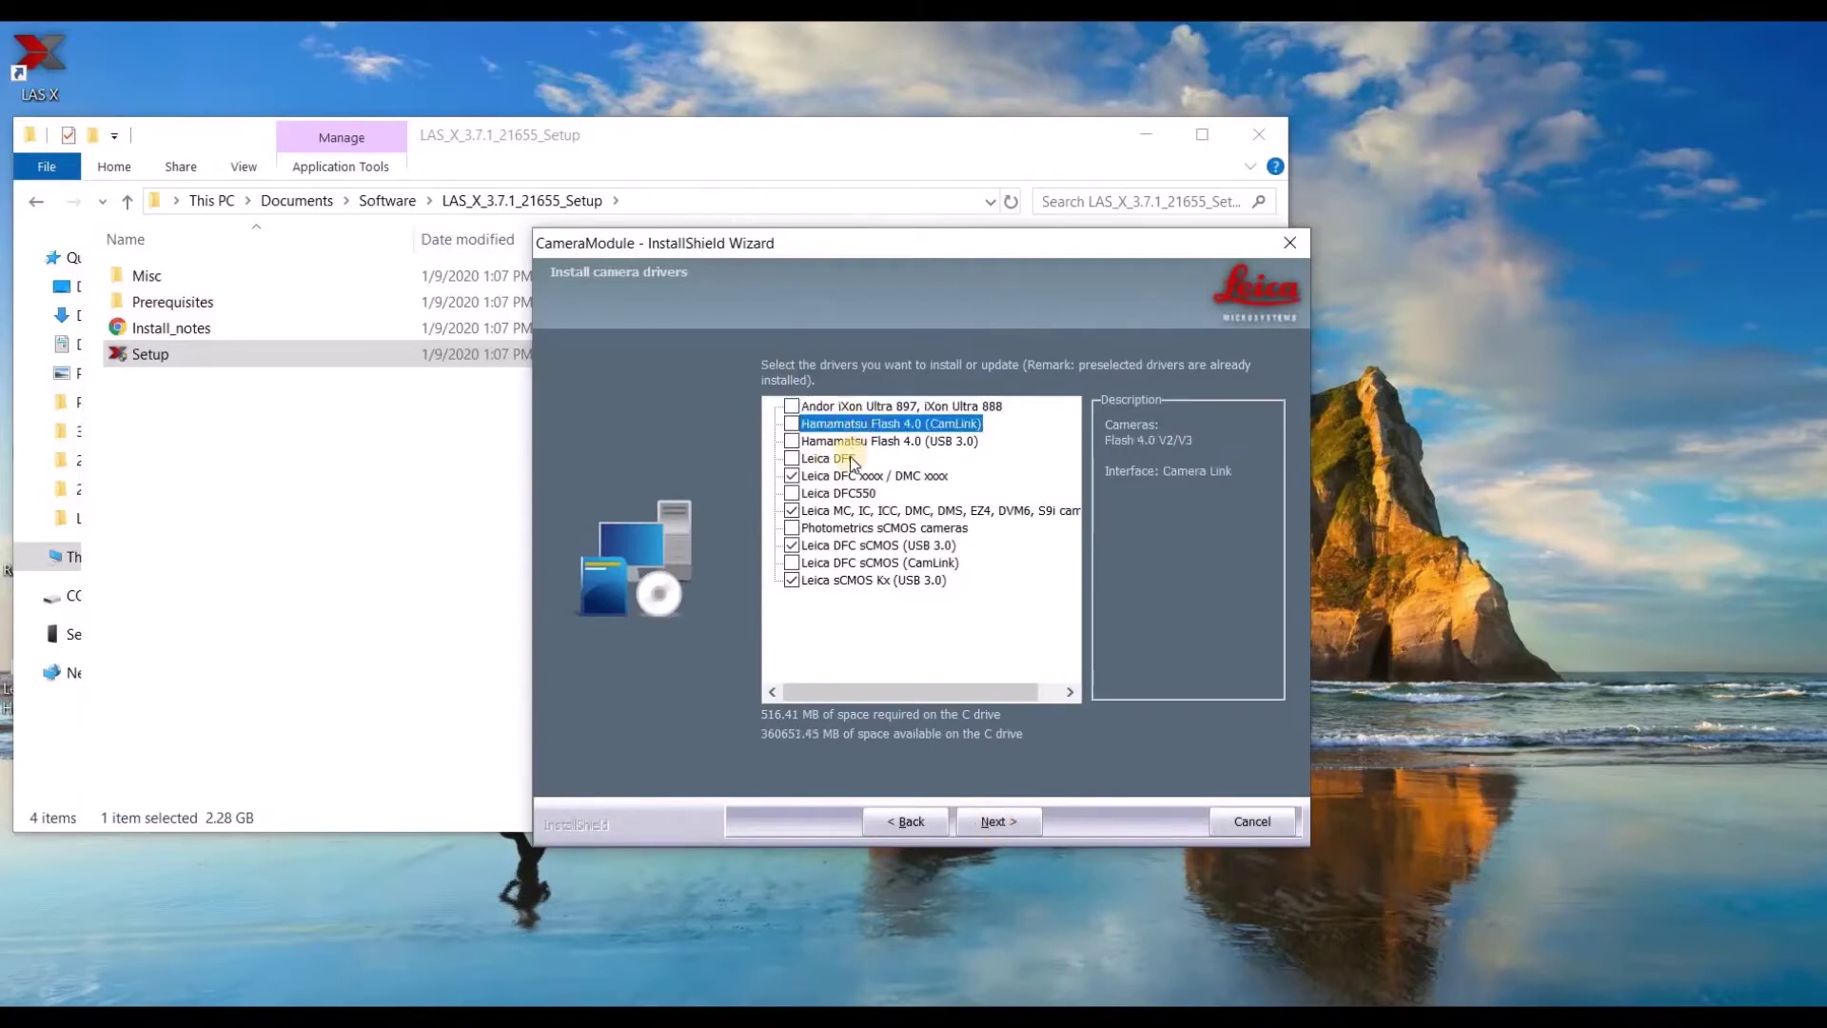
{"action": "left_click", "coordinate": [848, 460]}
{"action": "left_click", "coordinate": [845, 477]}
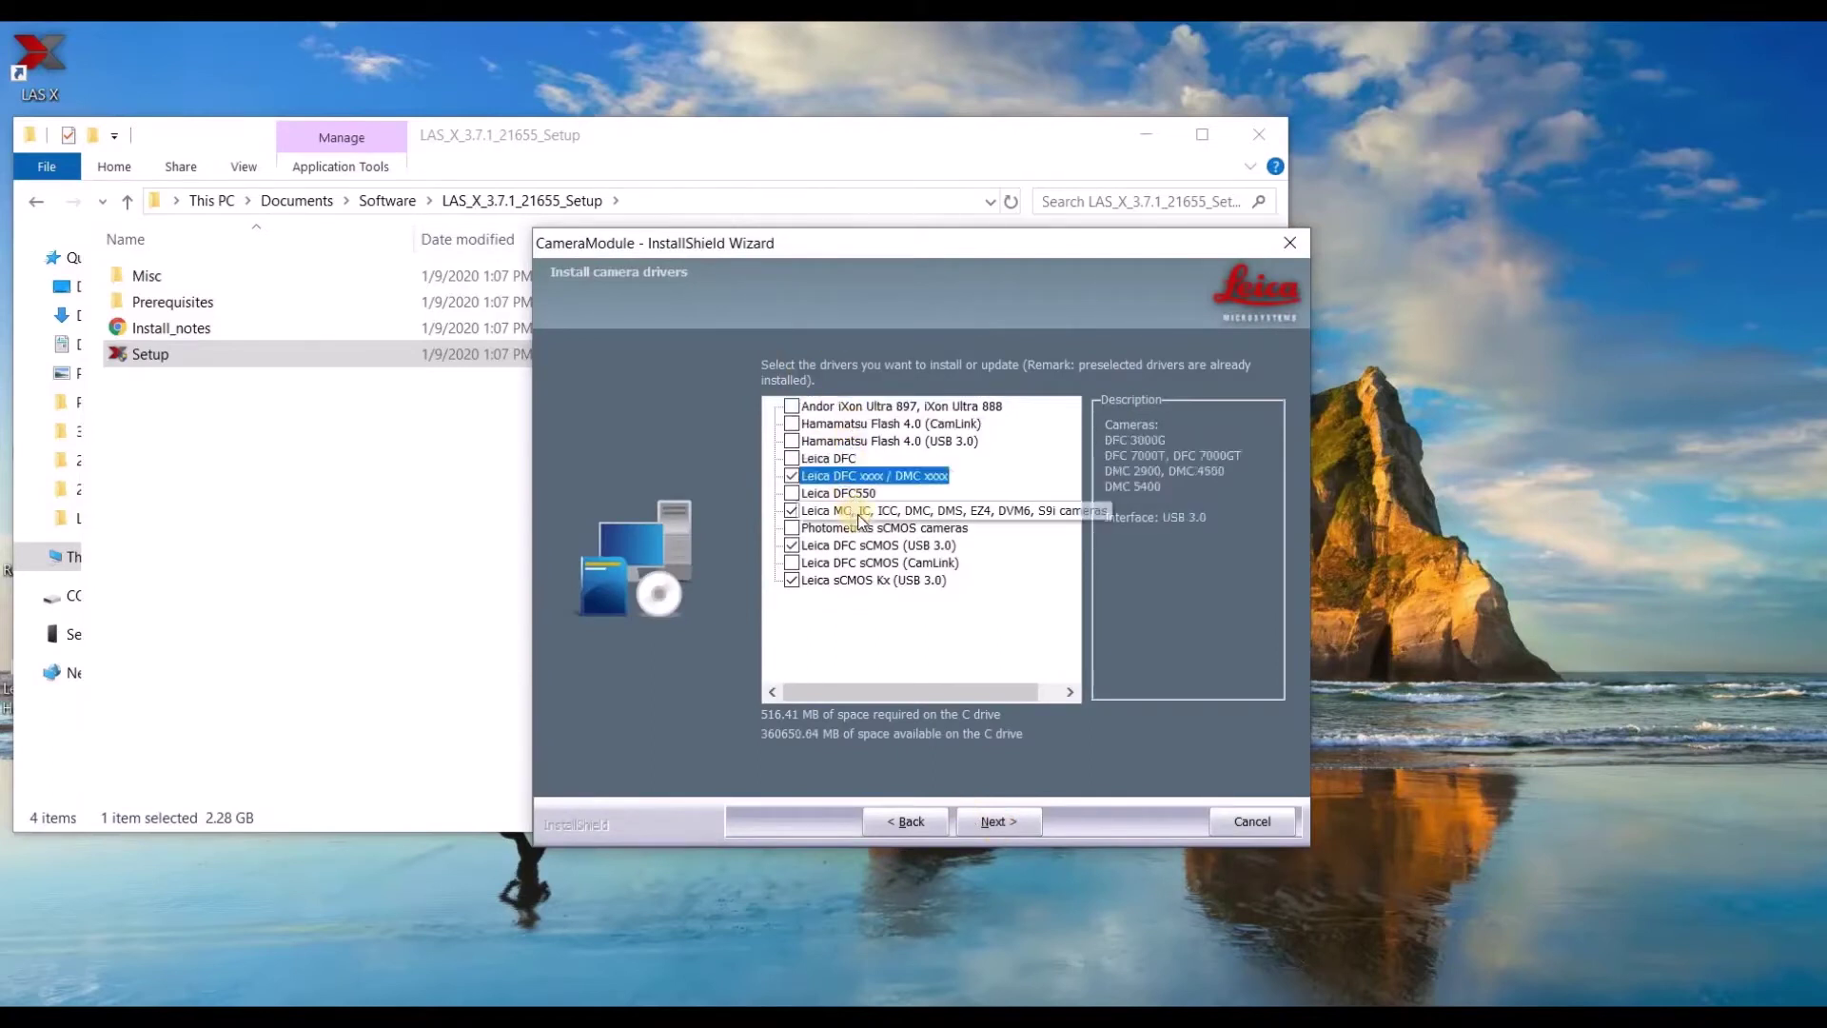
{"action": "left_click", "coordinate": [857, 511]}
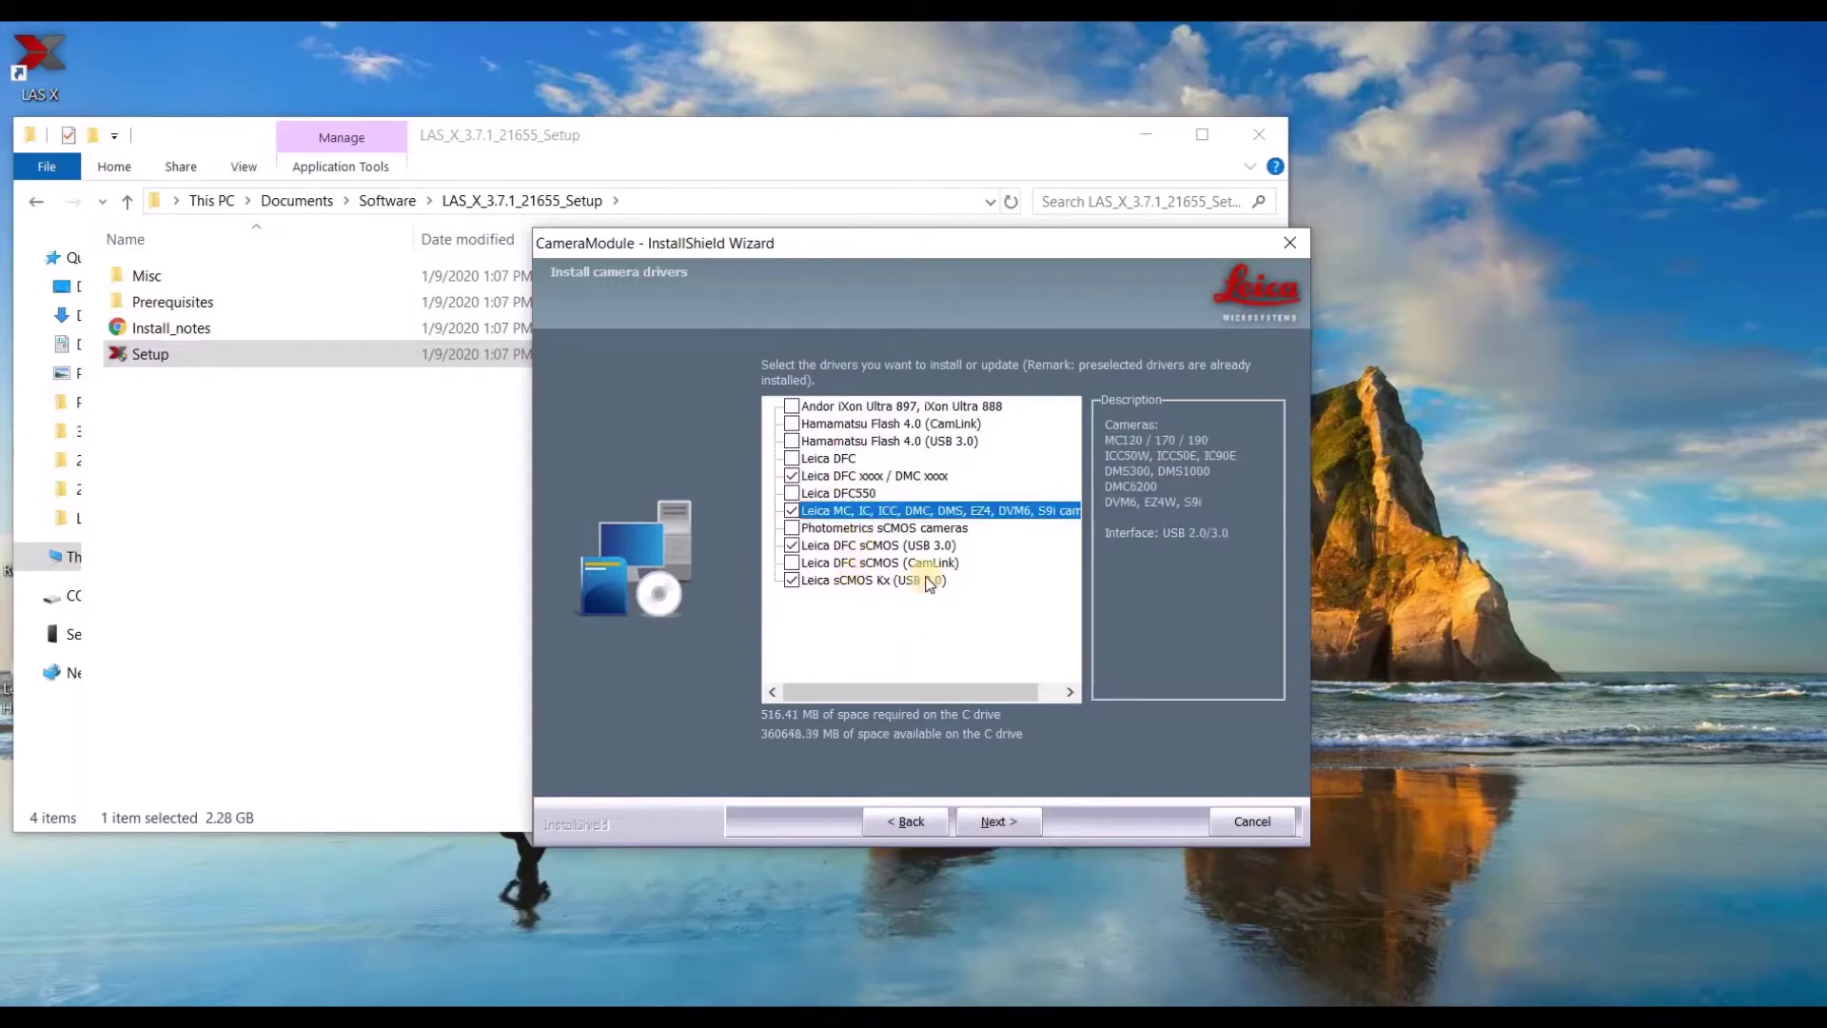
{"action": "left_click", "coordinate": [868, 580]}
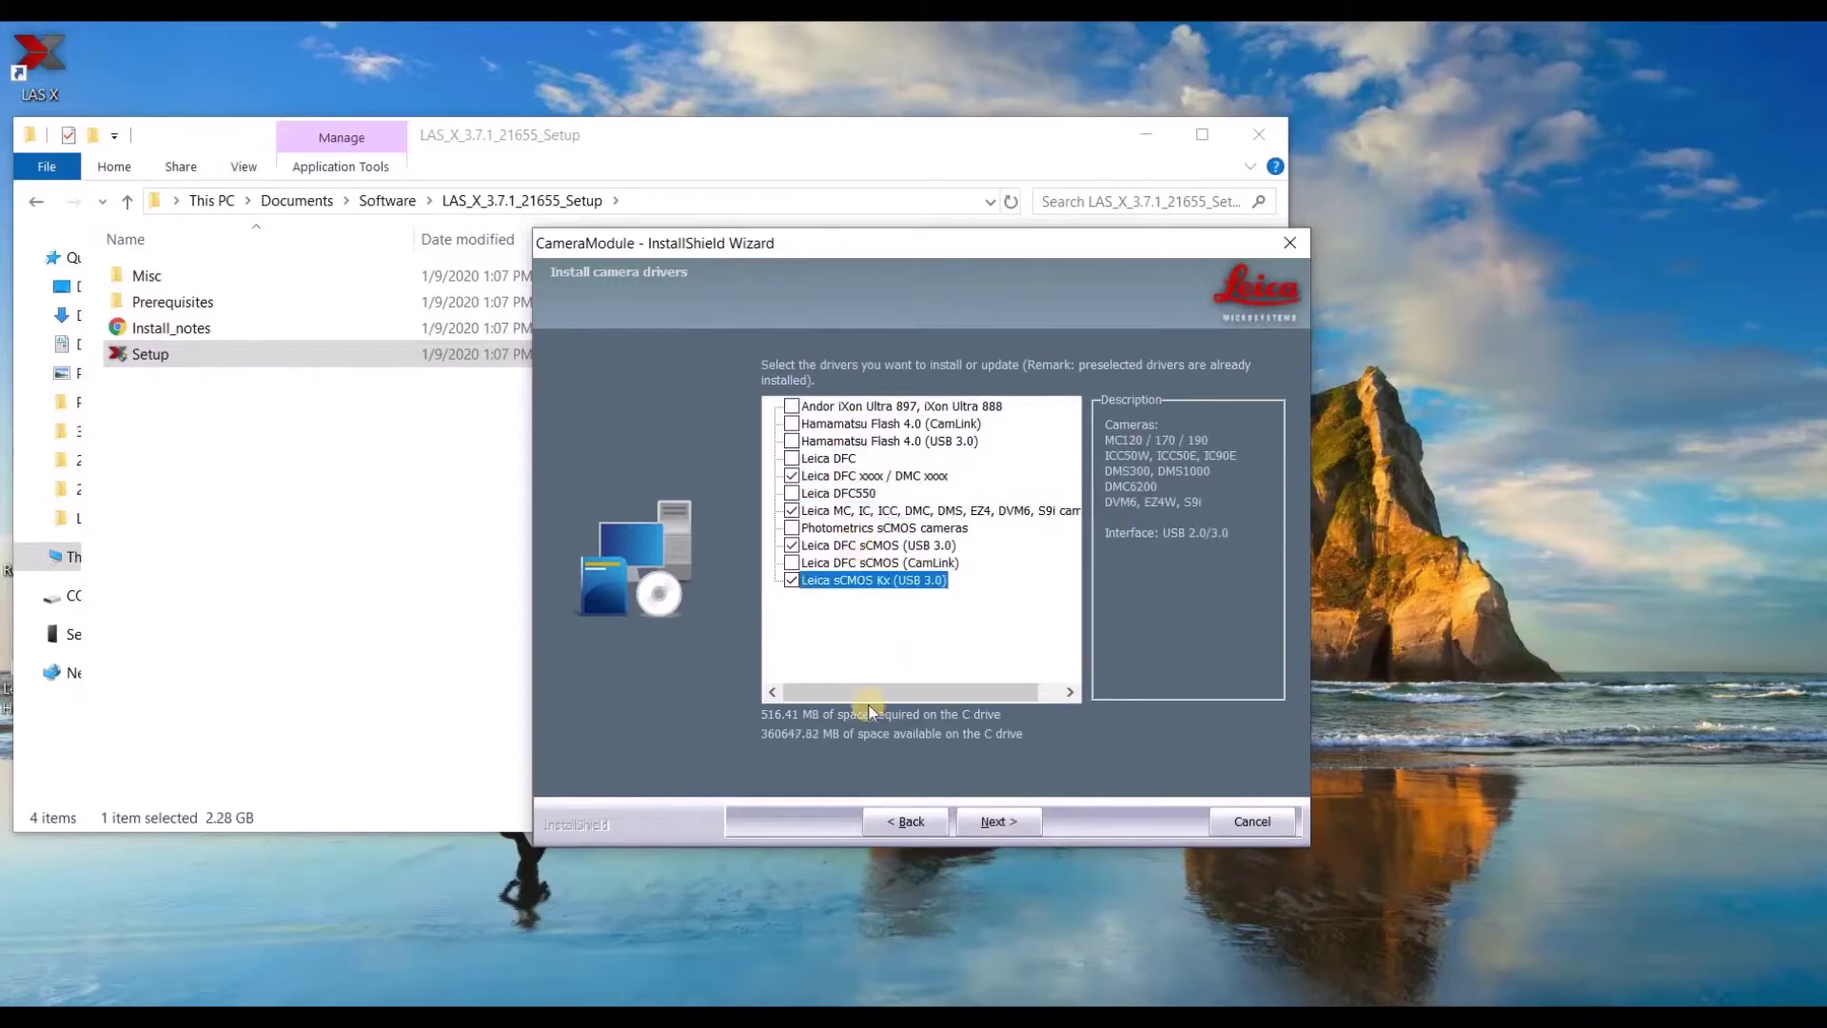
{"action": "left_click", "coordinate": [999, 825]}
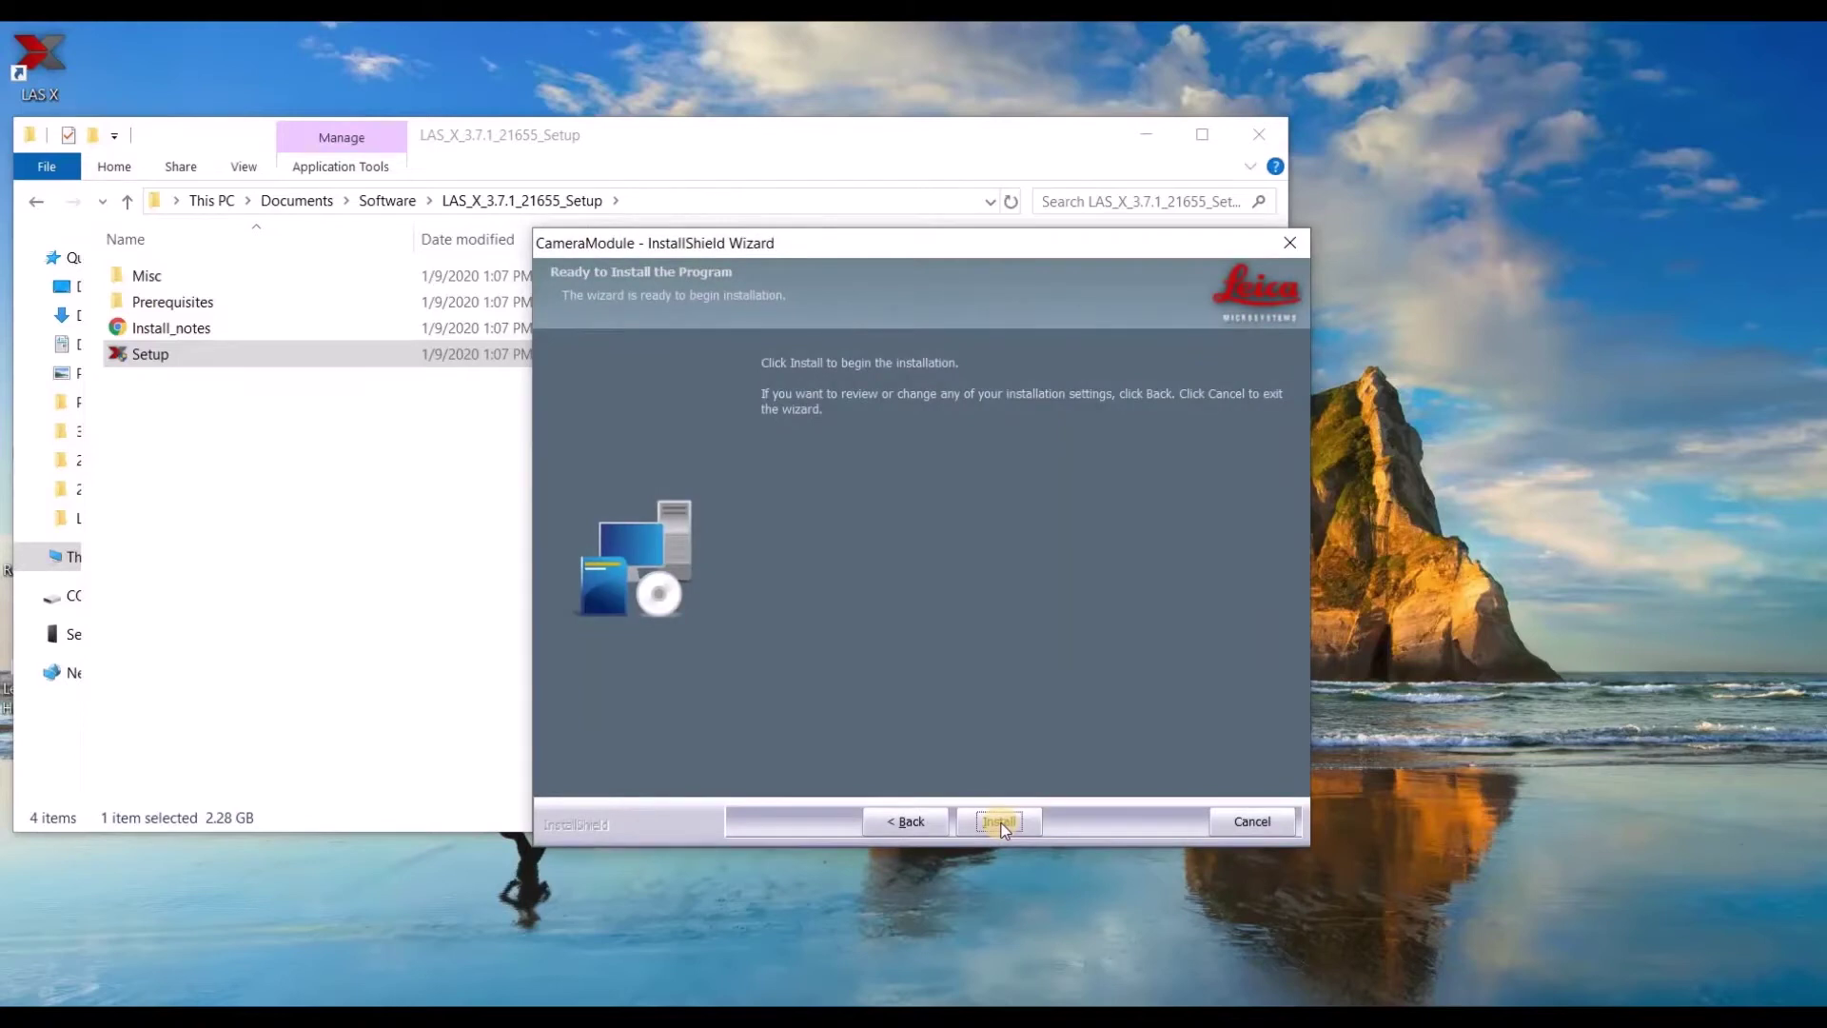
Install CameraModule, complete the EZ Camera setup, and exit the CameraModule wizard.
{"action": "left_click", "coordinate": [1002, 824]}
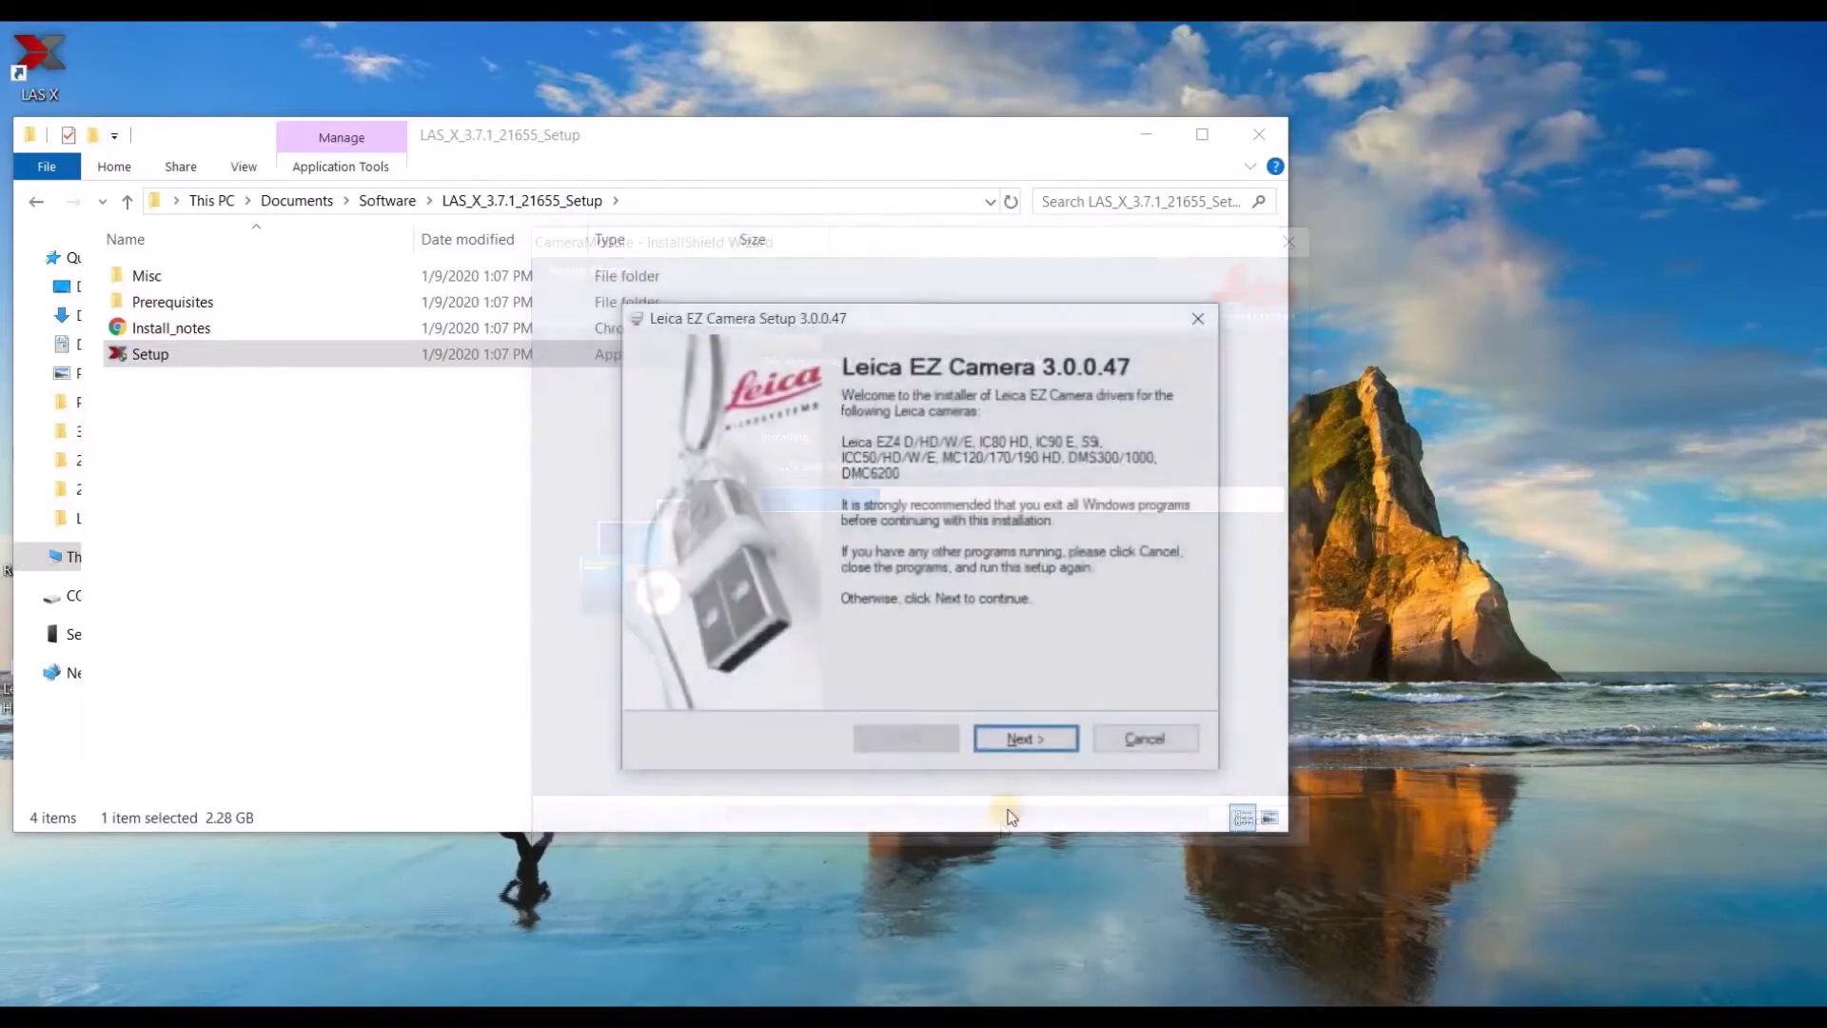
{"action": "left_click", "coordinate": [1026, 740]}
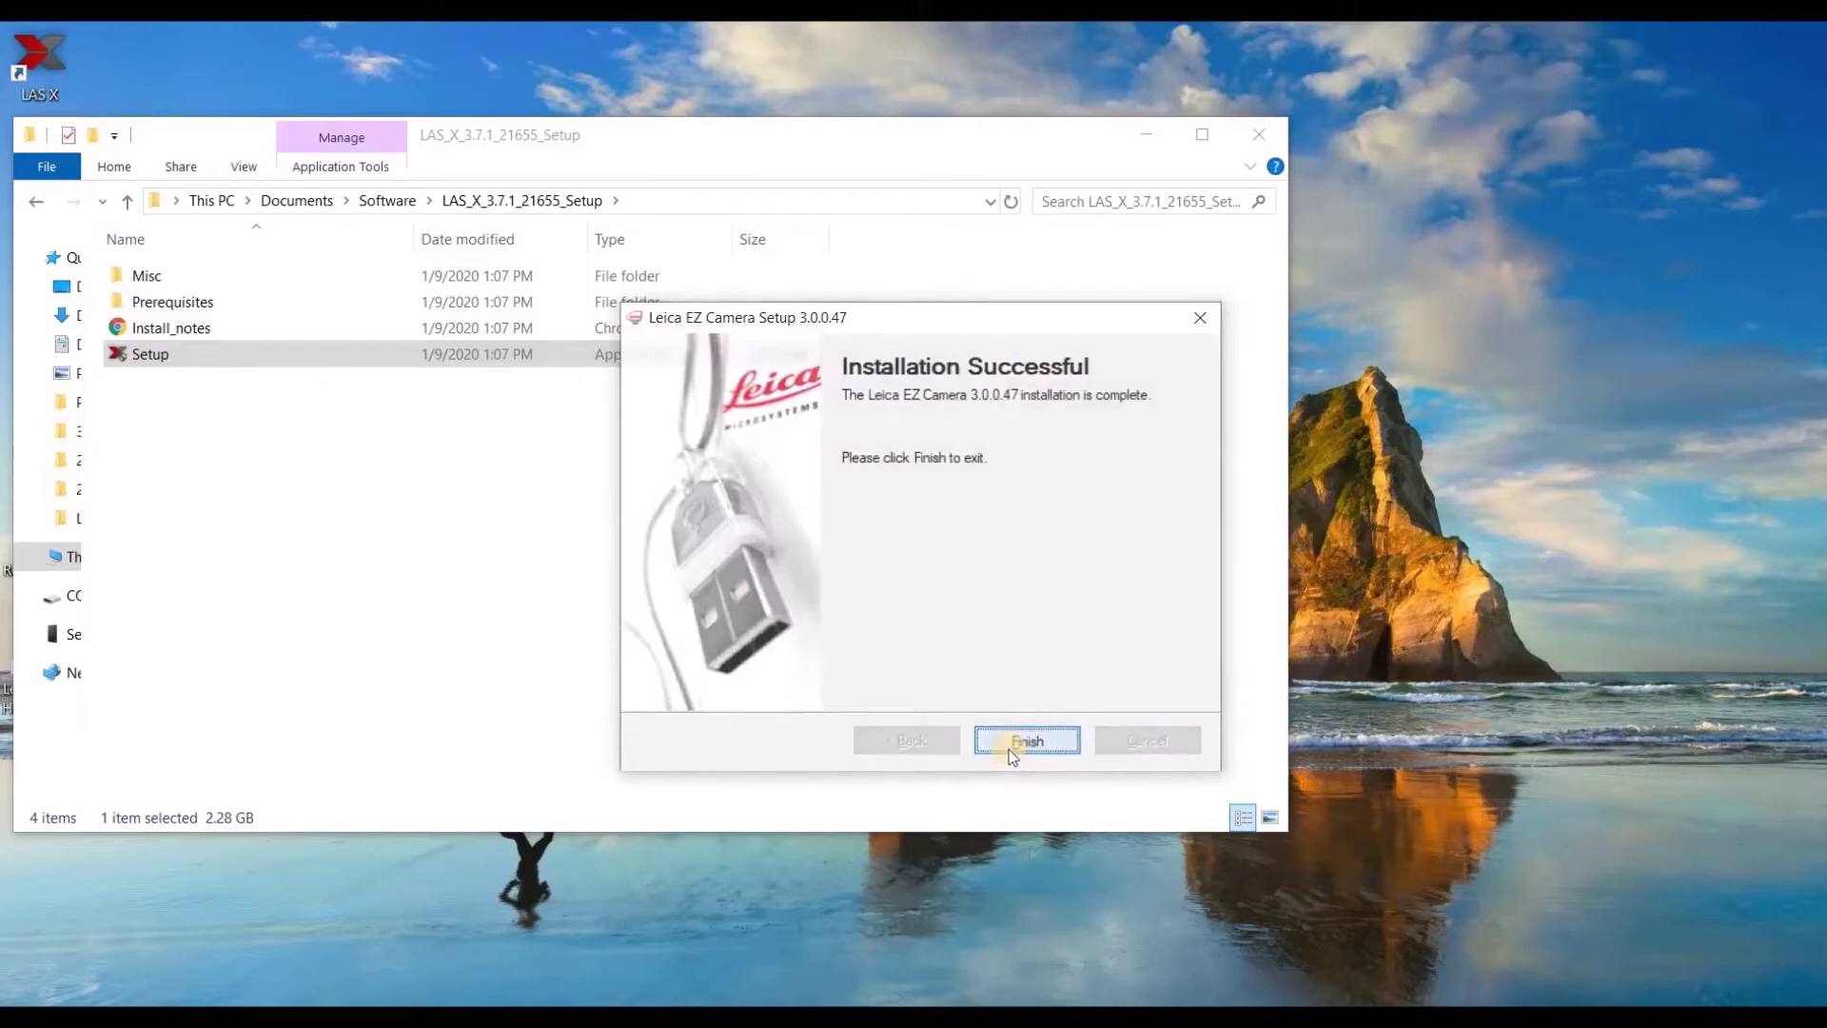
{"action": "left_click", "coordinate": [1026, 741]}
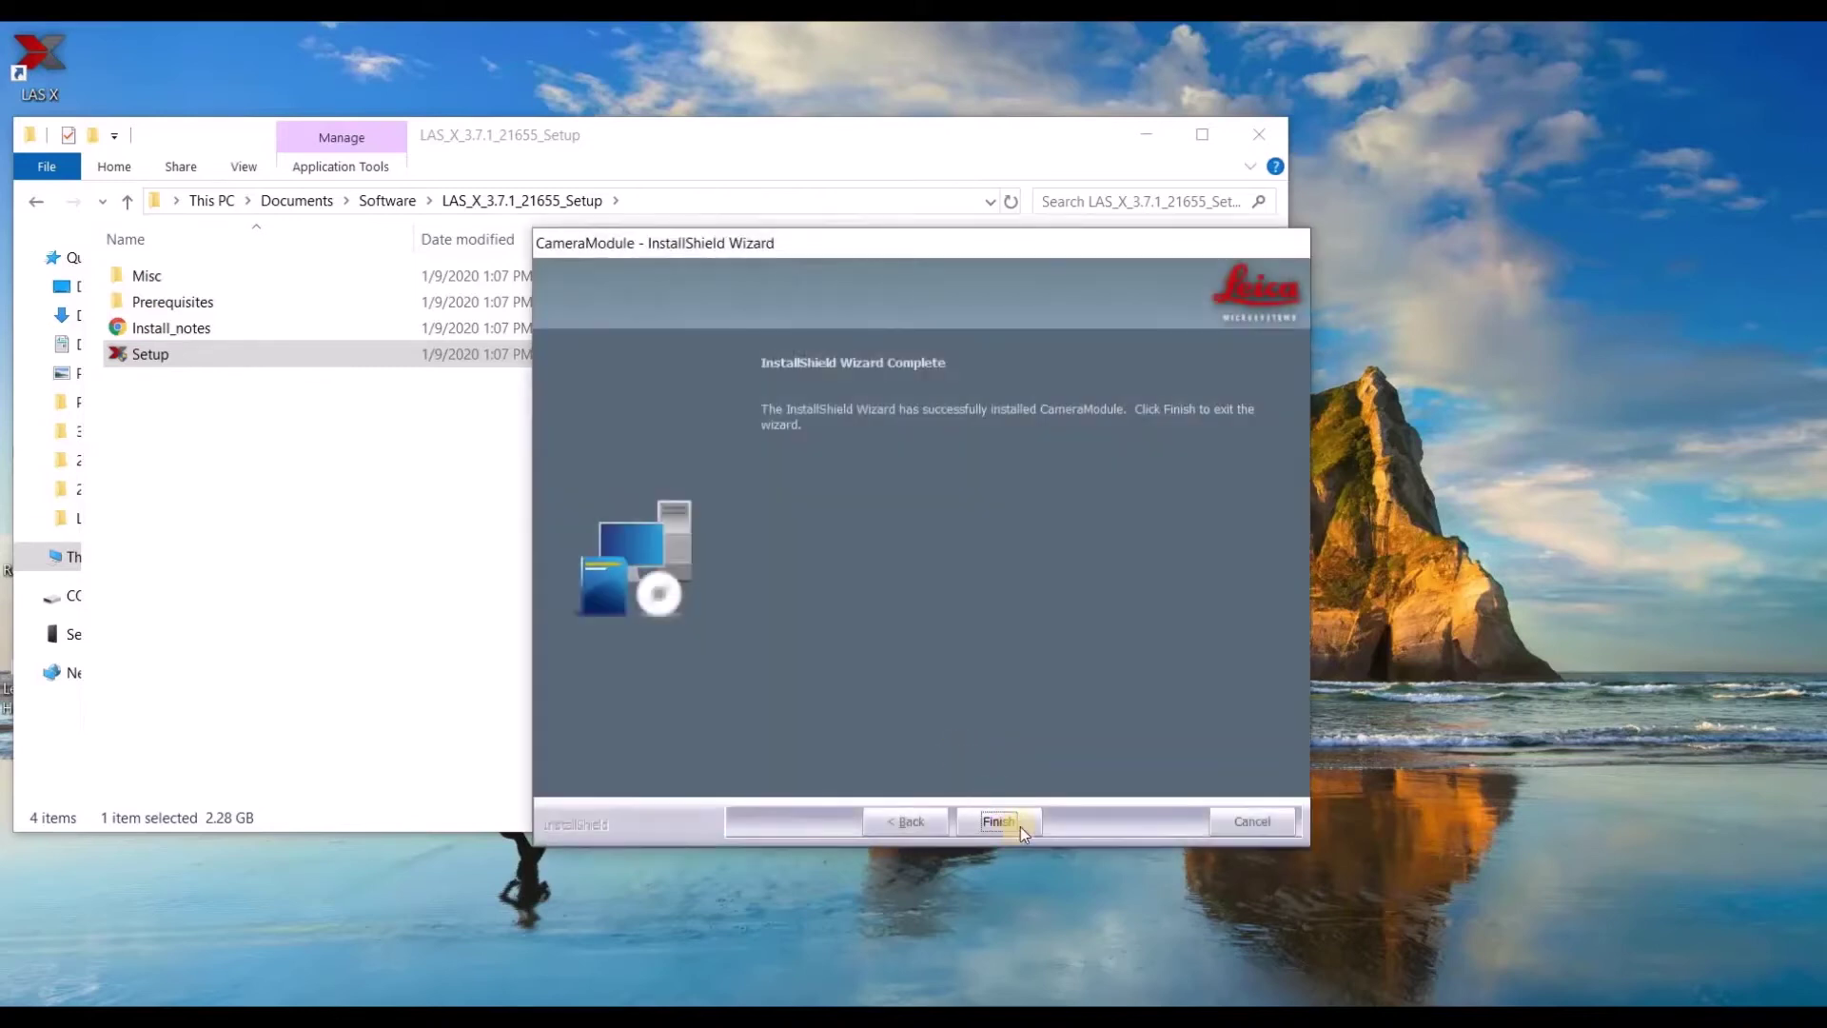
{"action": "left_click", "coordinate": [1000, 822]}
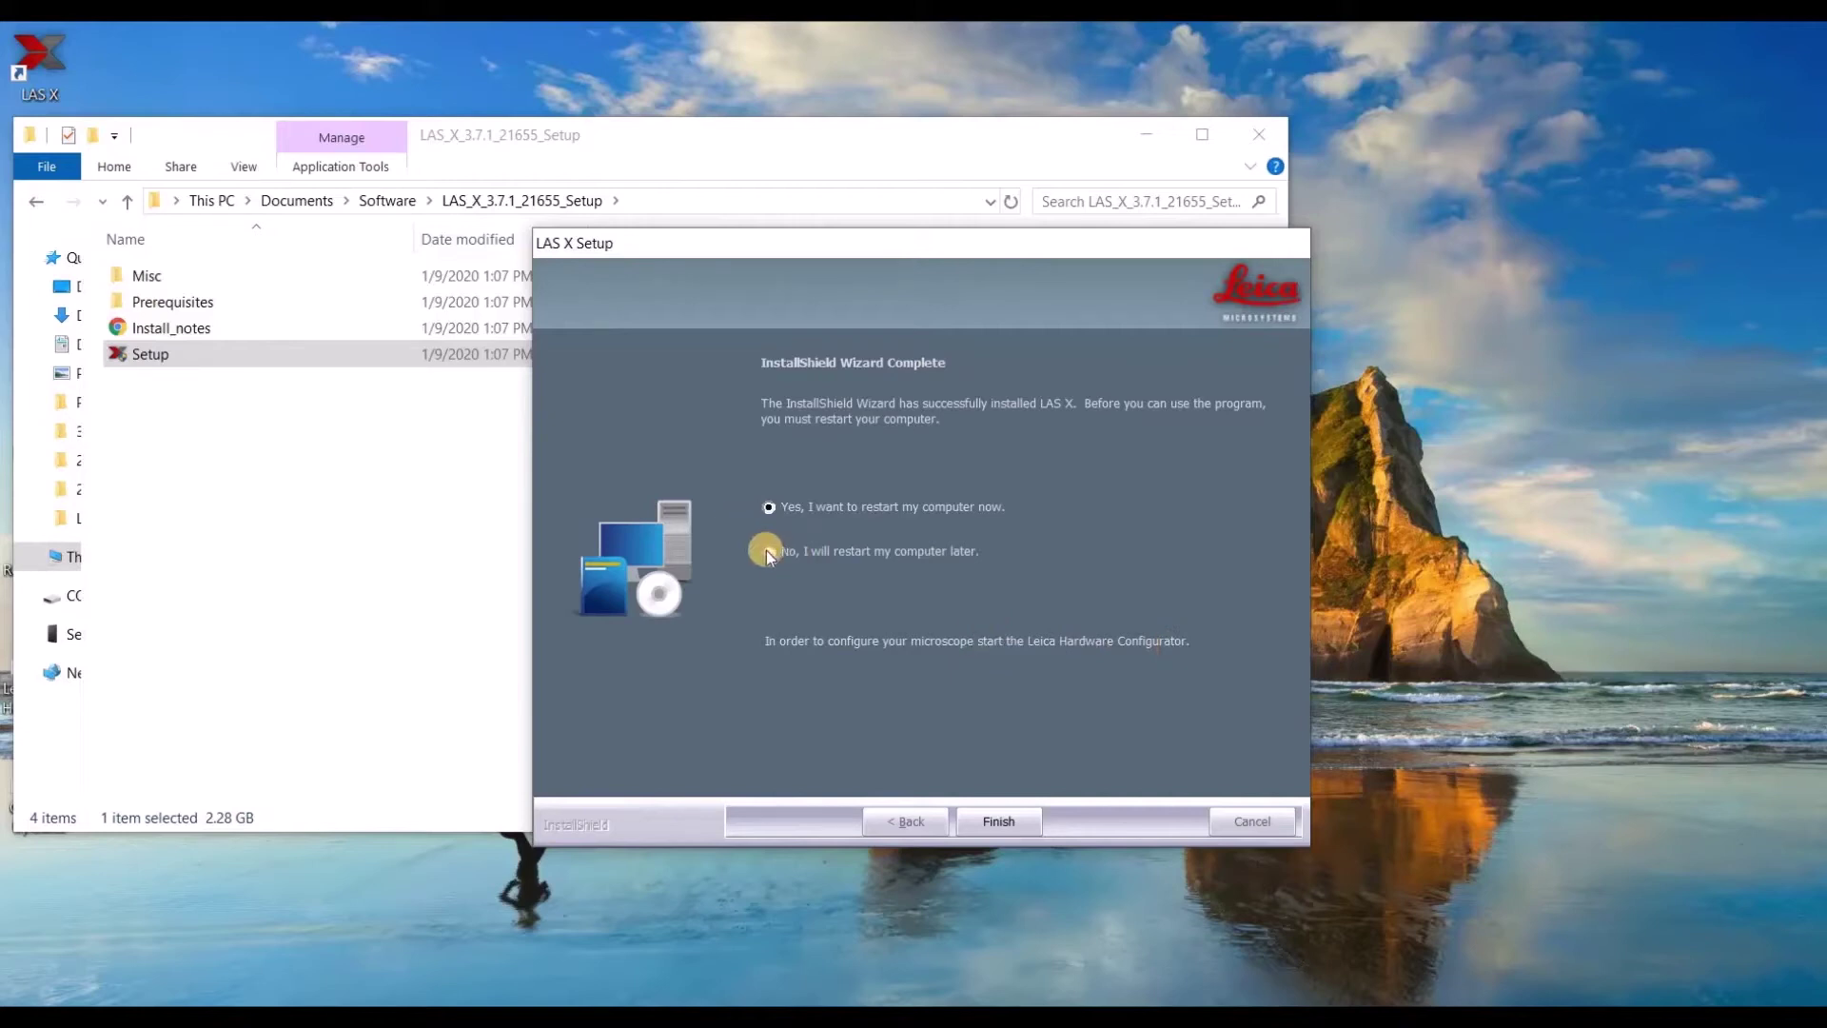
Close LAS X Setup without restarting and launch Leica Hardware Configurator from the desktop.
{"action": "left_click", "coordinate": [992, 823]}
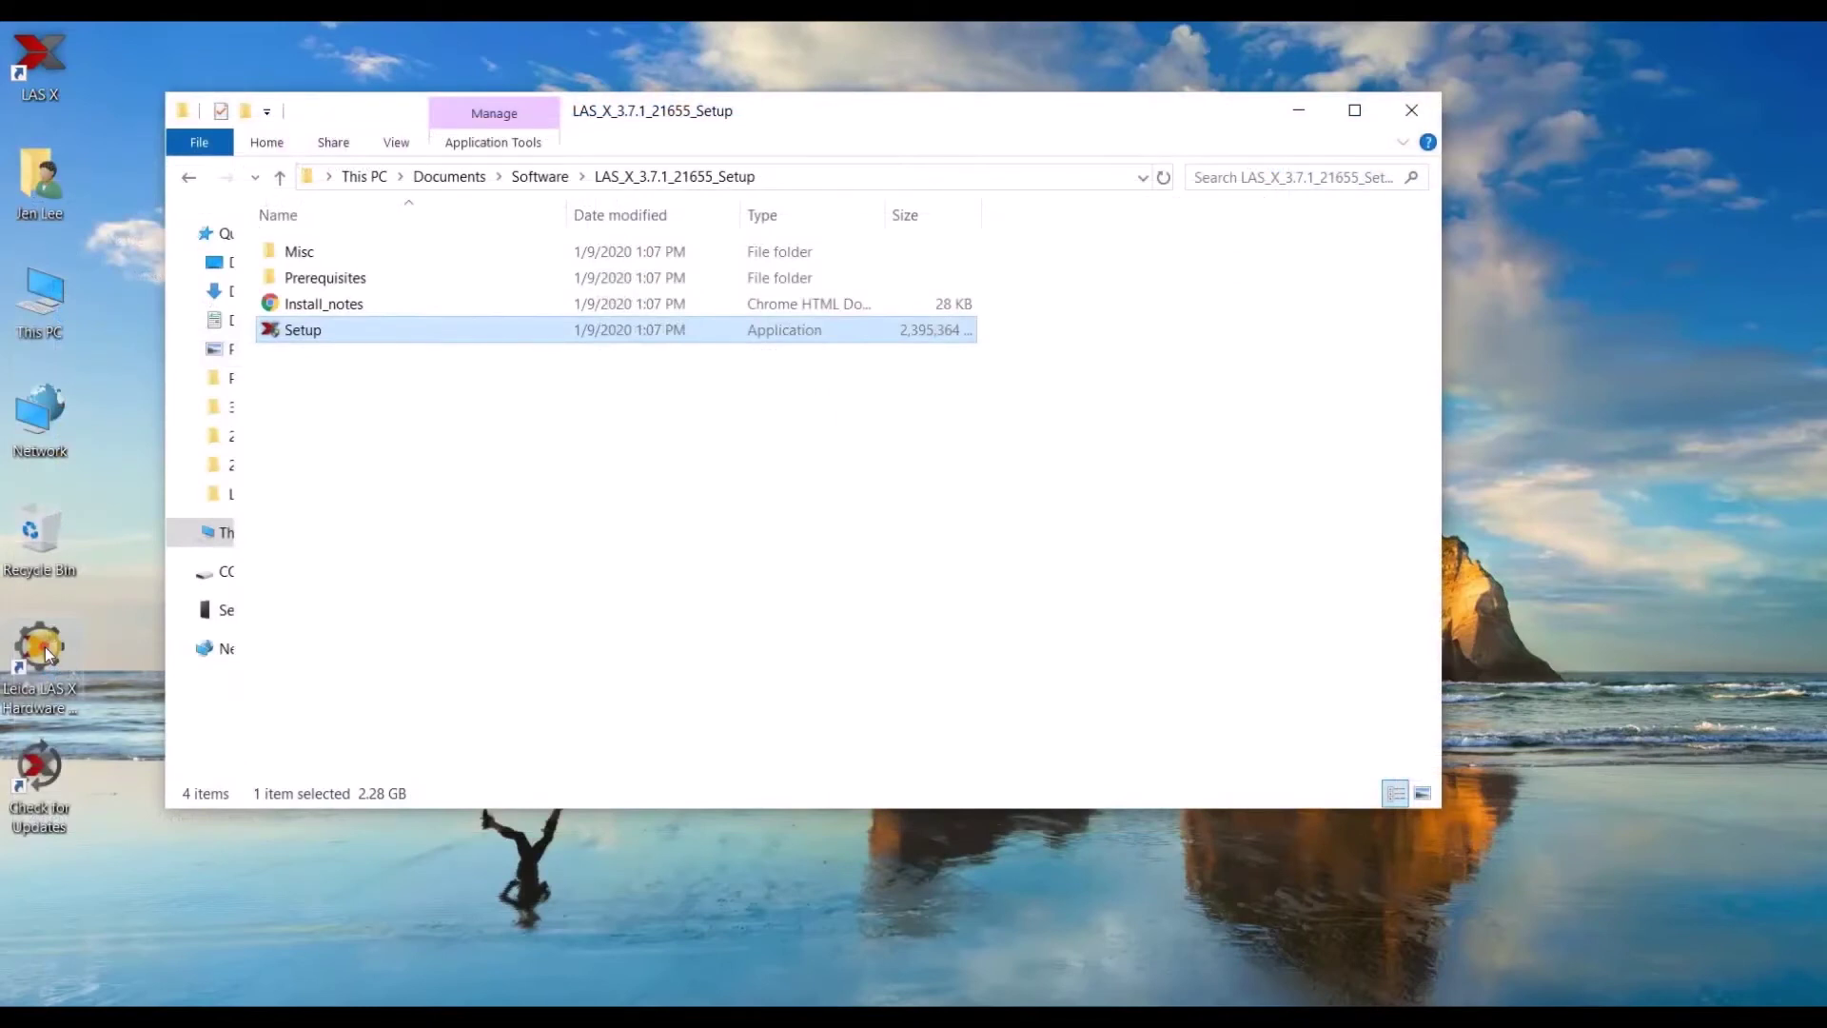
{"action": "double_click", "coordinate": [44, 647]}
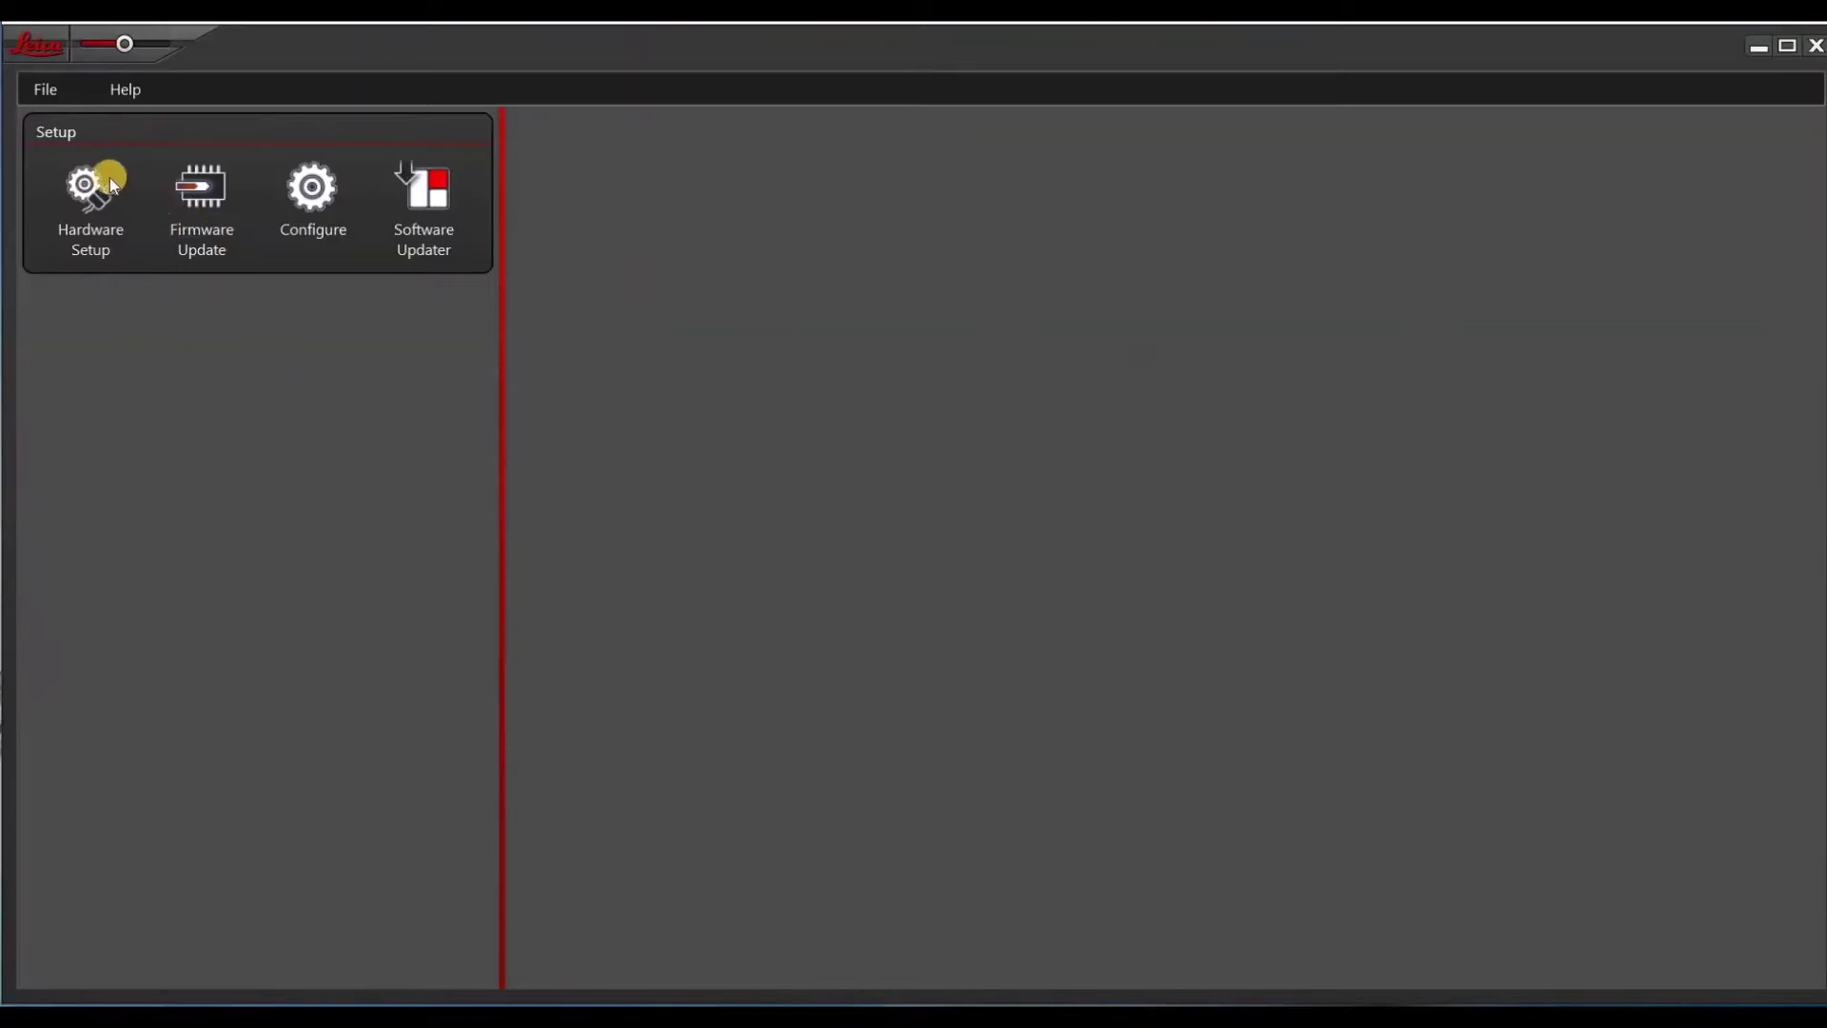
Open Hardware Setup and pass the DM1000 microscope connection test.
{"action": "left_click", "coordinate": [97, 186]}
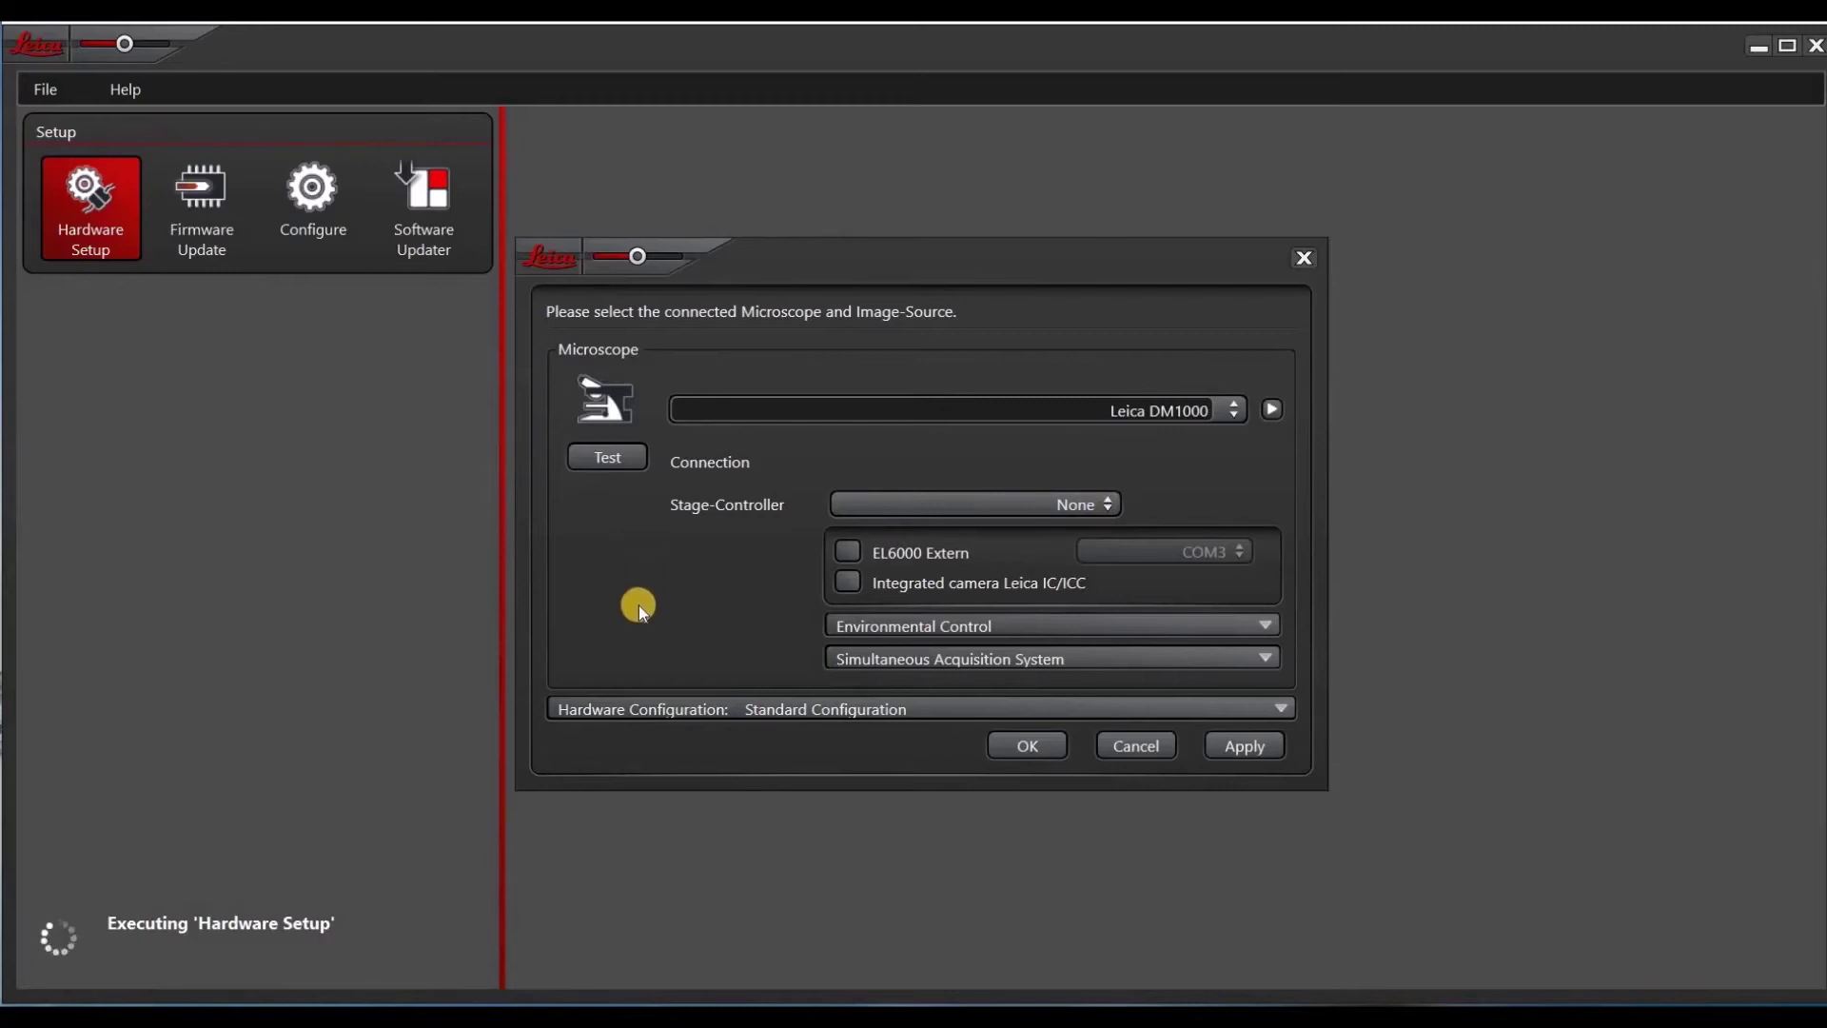
{"action": "left_click", "coordinate": [621, 456]}
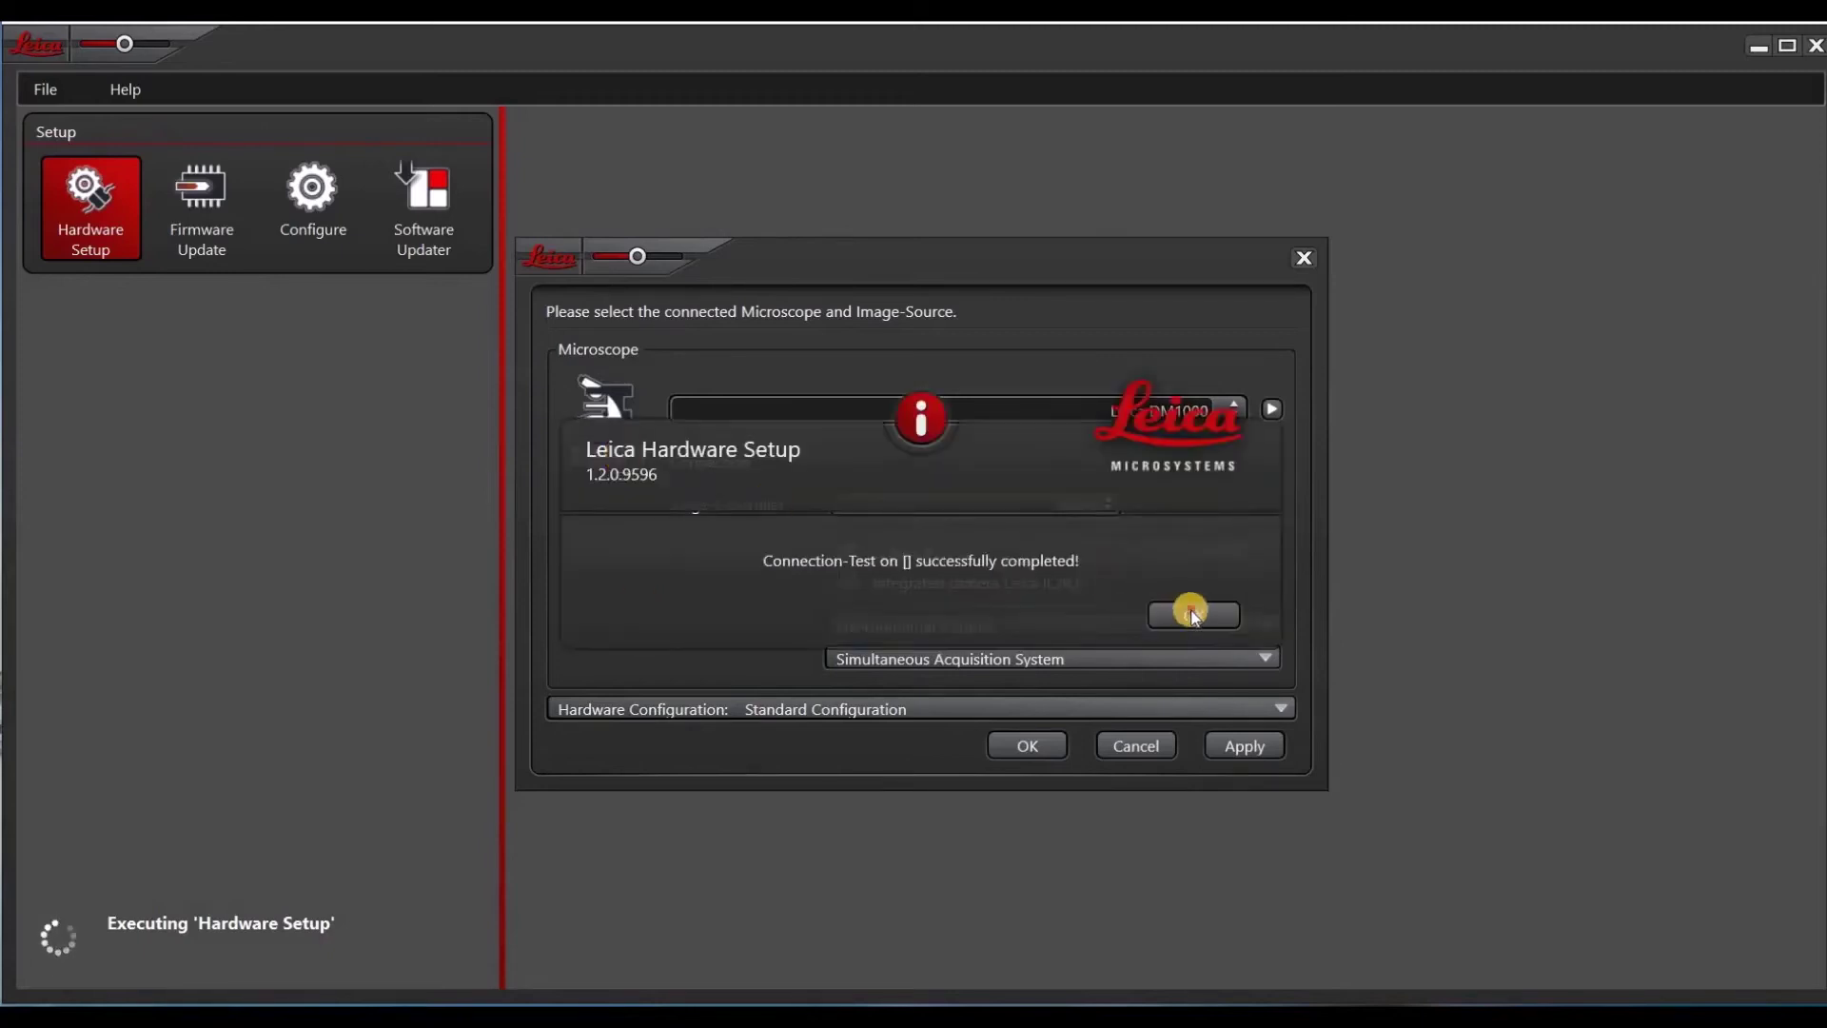
{"action": "left_click", "coordinate": [1194, 615]}
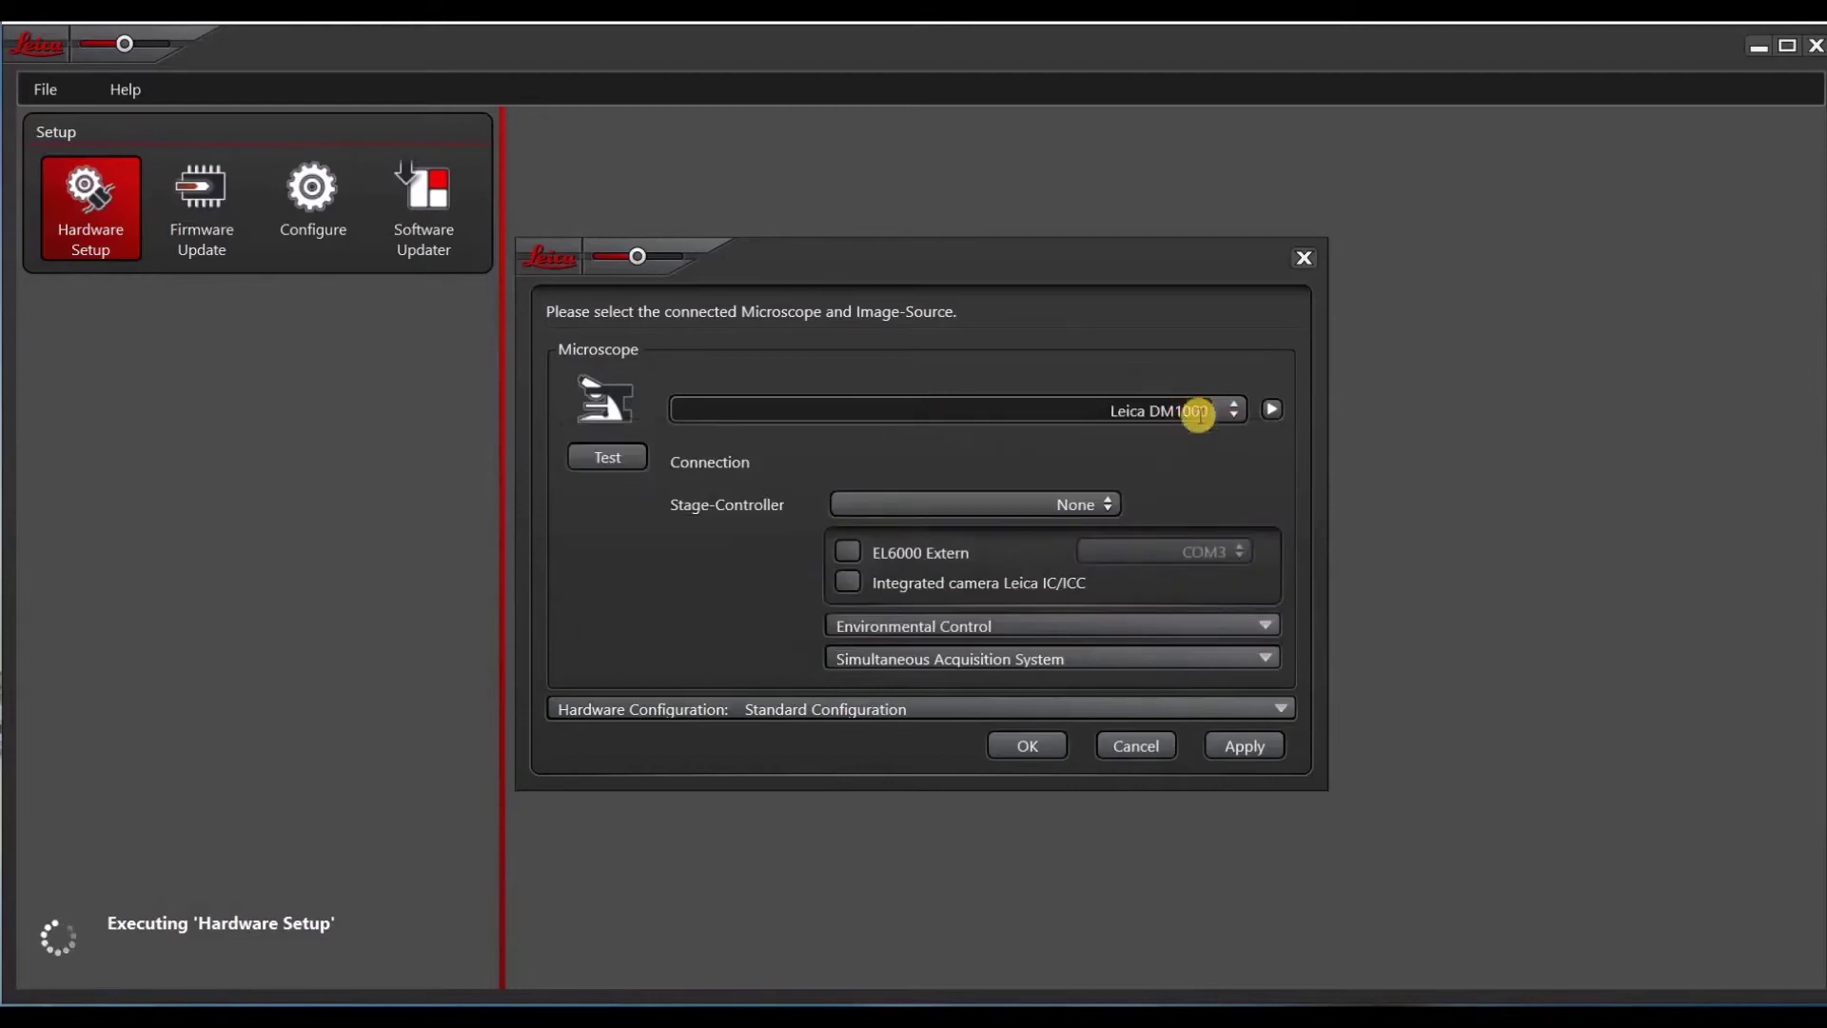
Create a new hardware configuration, leaving the microscope model list unchanged.
{"action": "left_click", "coordinate": [871, 710]}
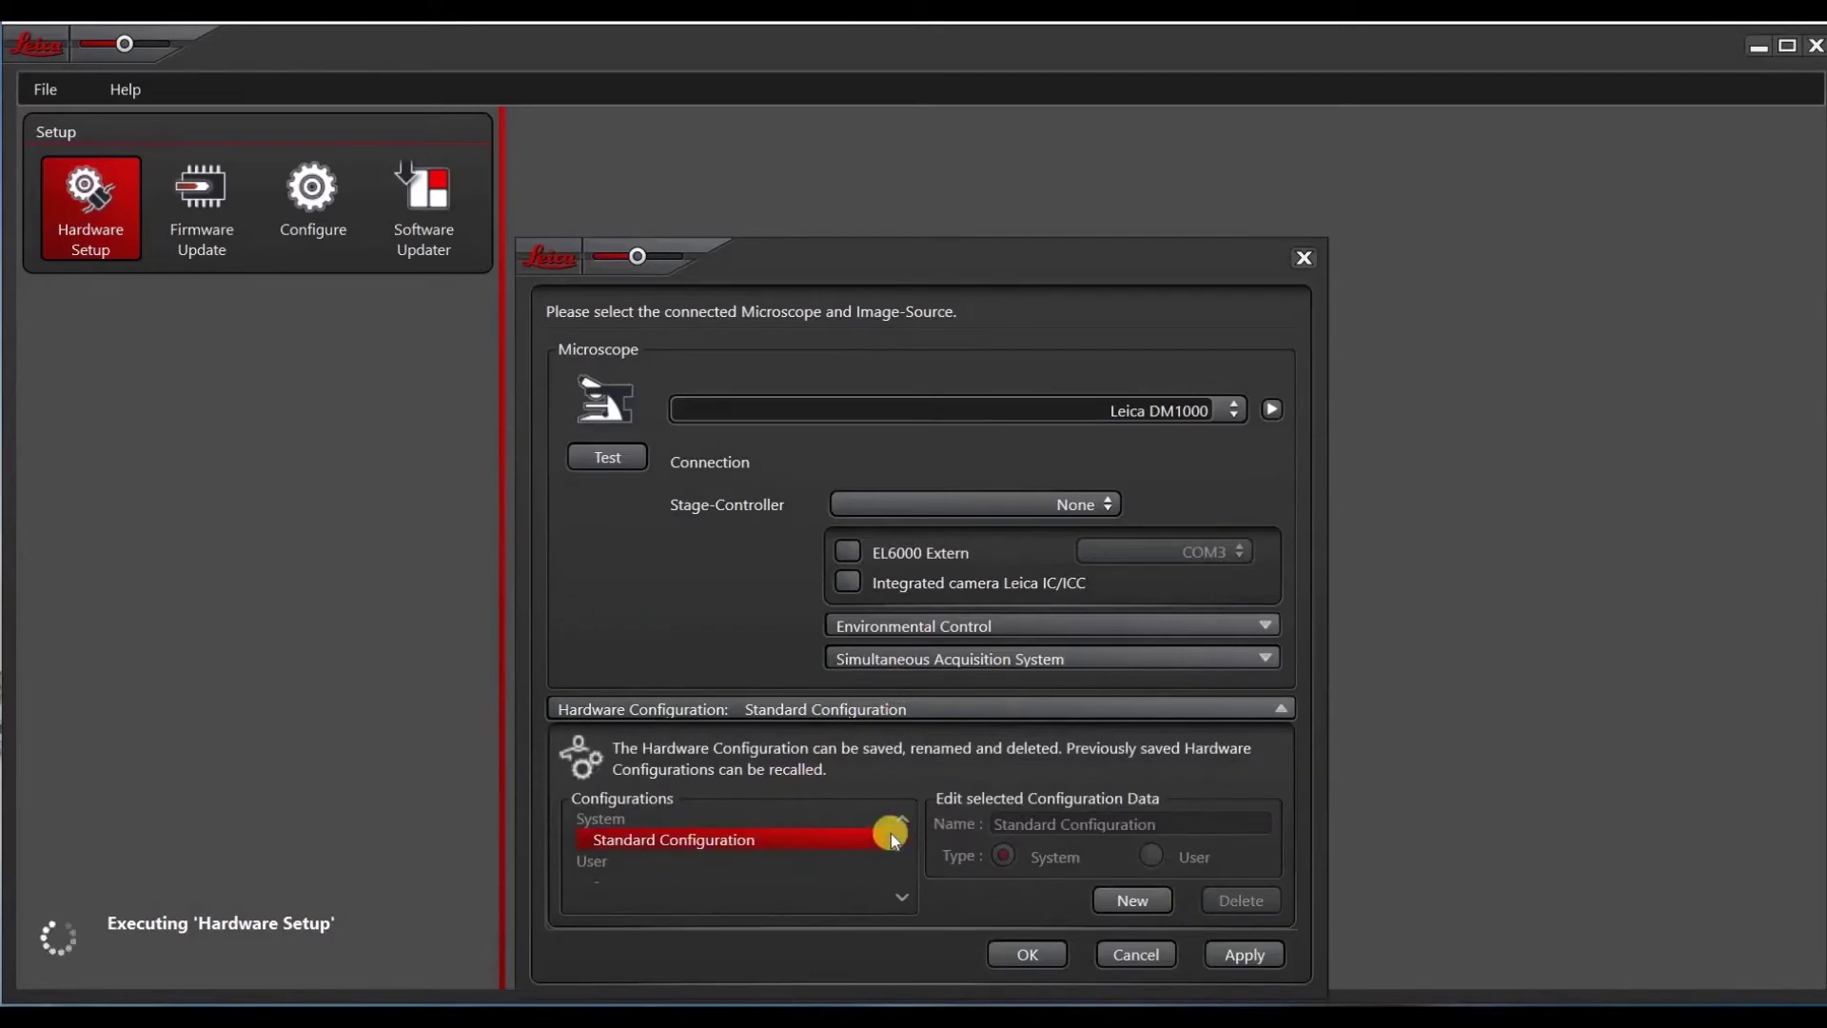
{"action": "left_click", "coordinate": [1131, 901]}
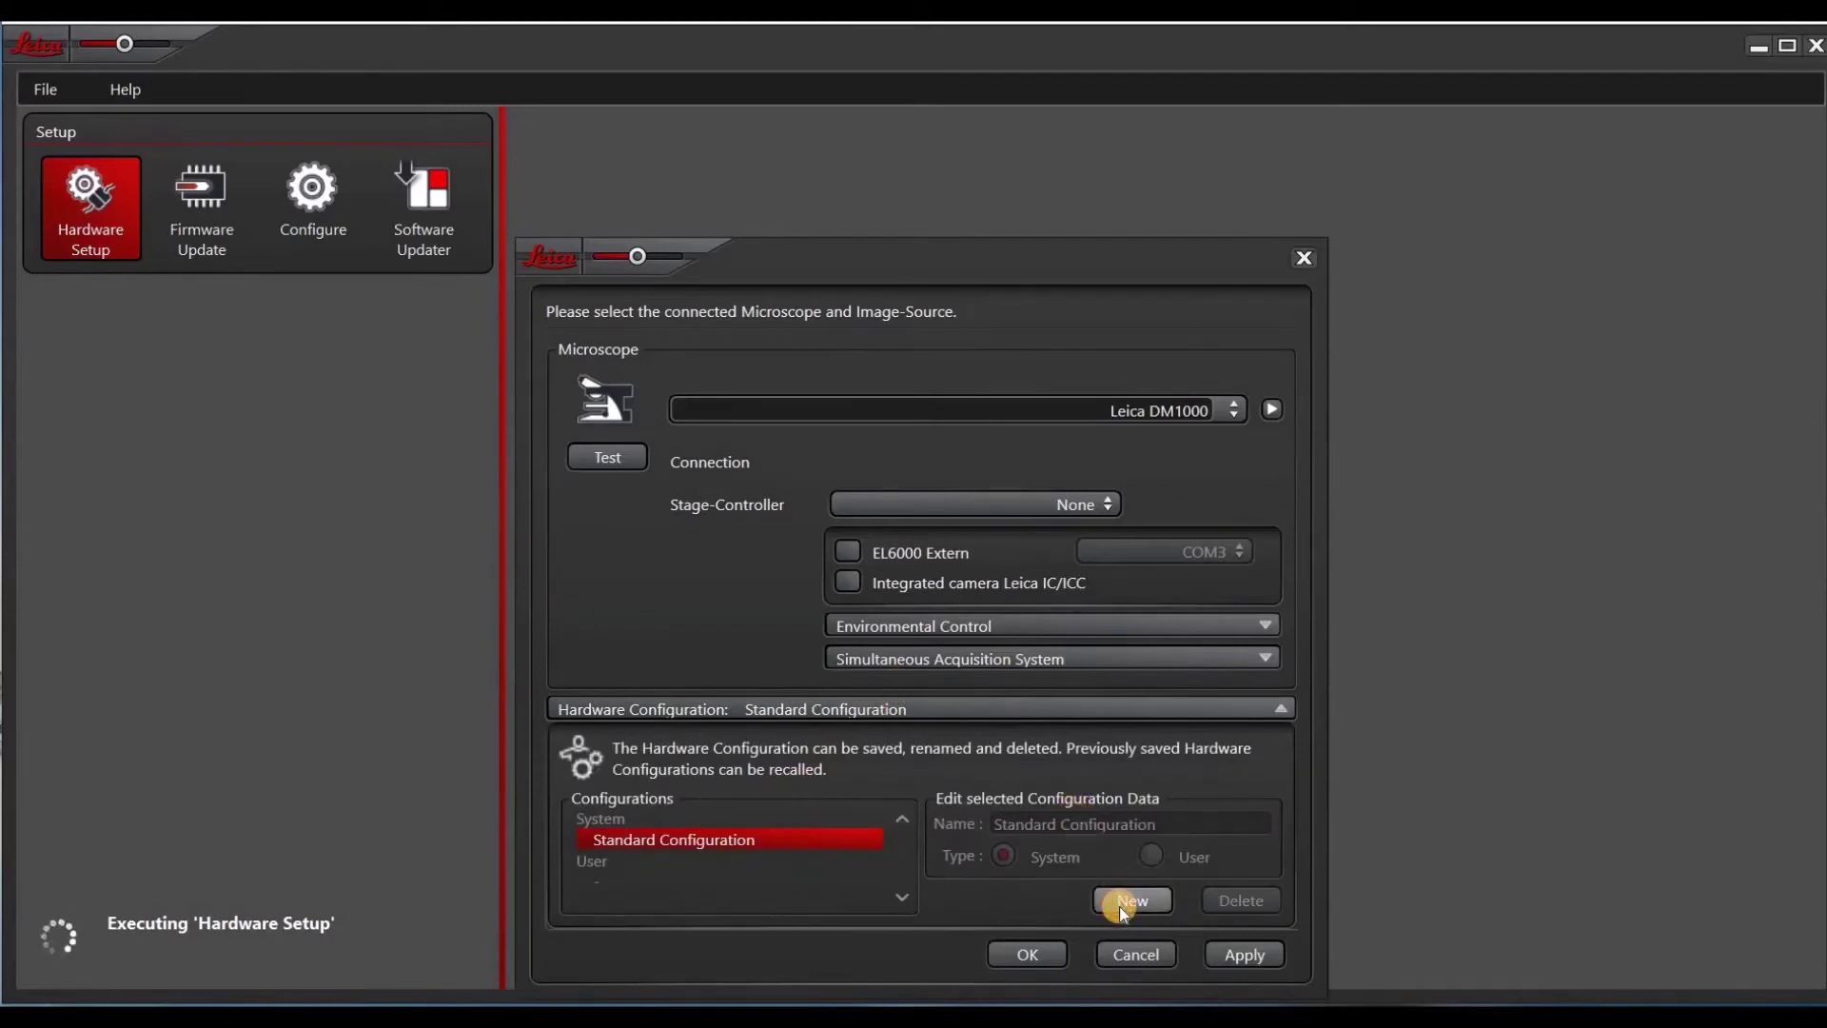
{"action": "left_click", "coordinate": [1235, 409]}
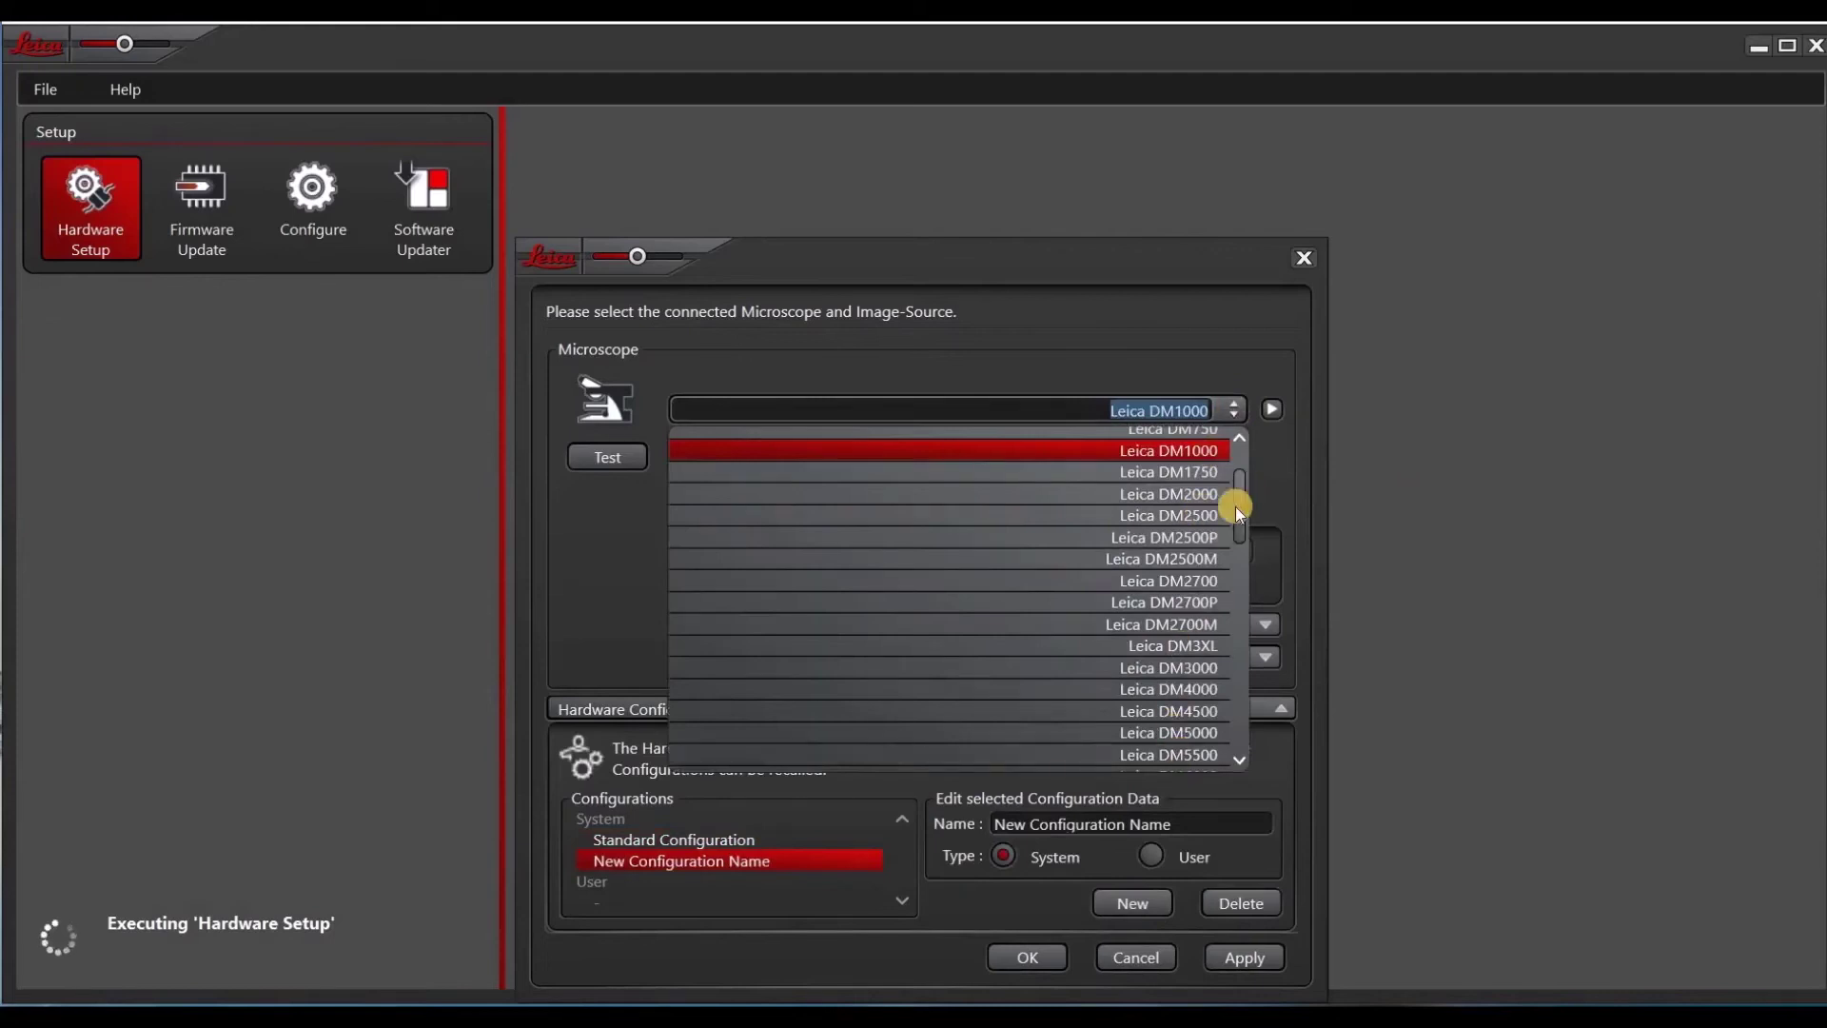
{"action": "key", "text": "Escape"}
Cancel the setup form and review DM1000 Ports, Magnification Changer, IL-Turret and Nosepiece settings.
{"action": "left_click", "coordinate": [1135, 956]}
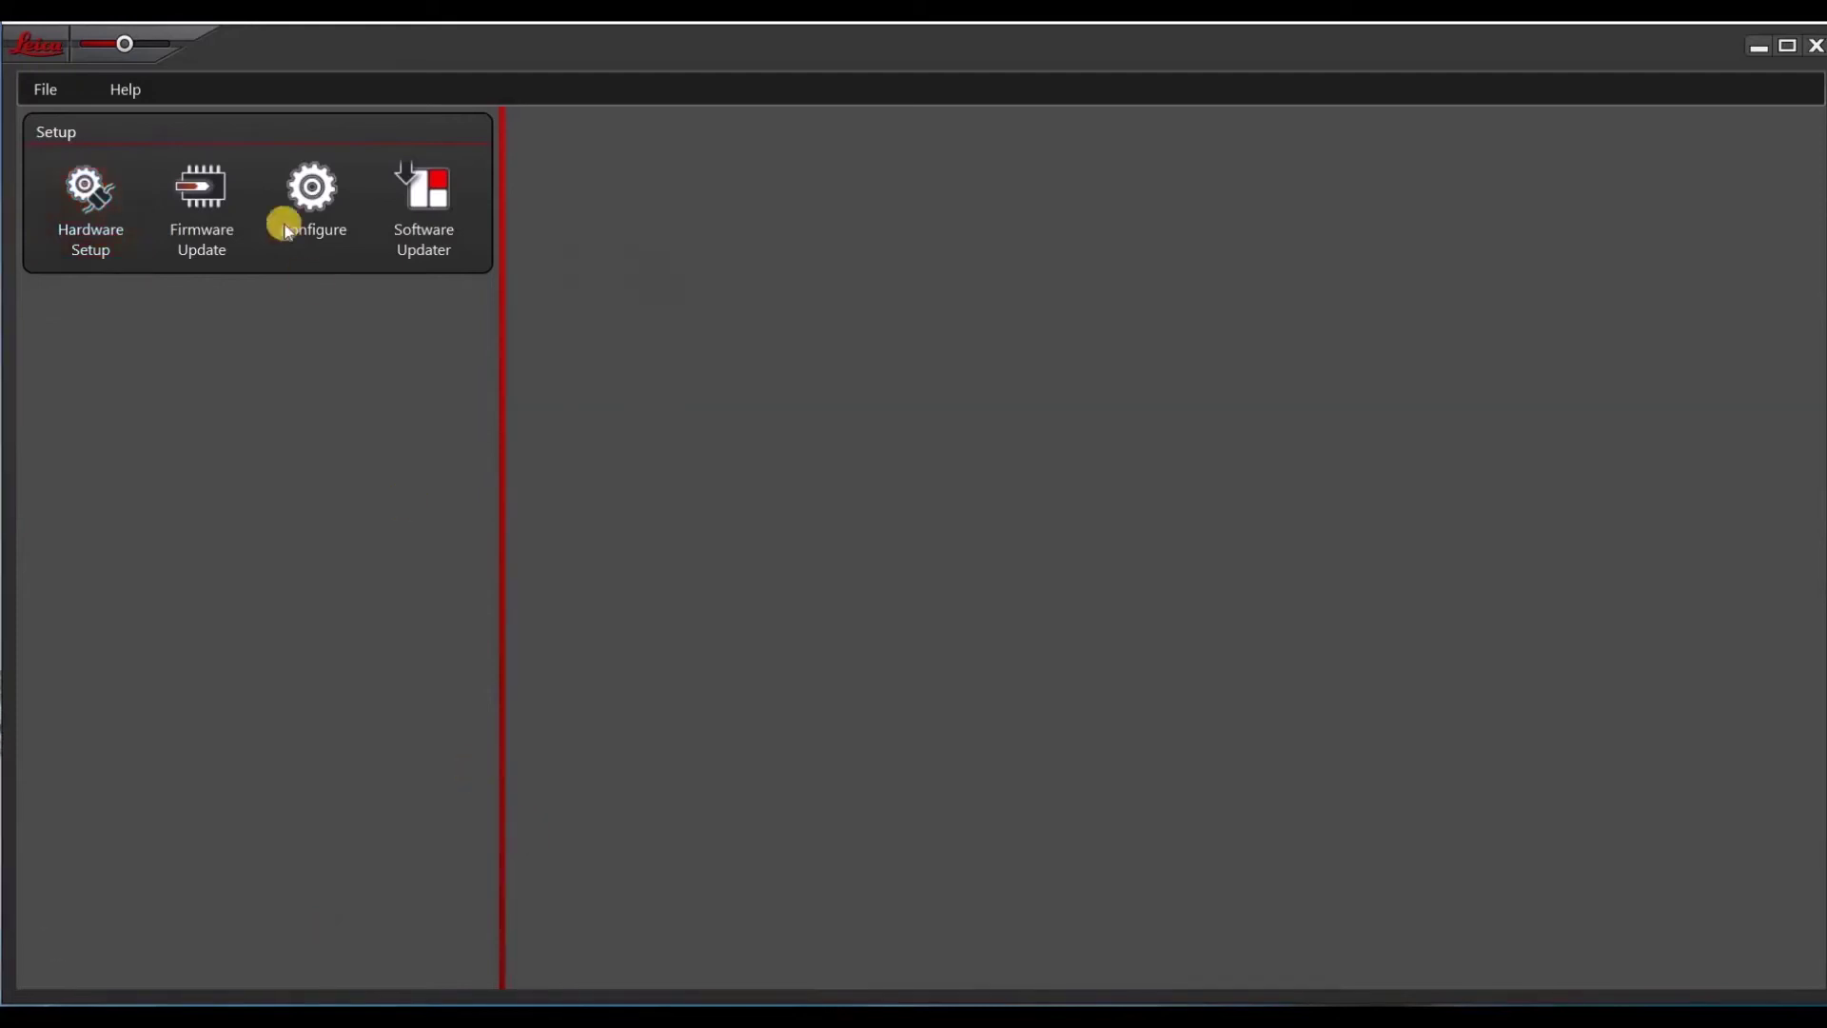
{"action": "left_click", "coordinate": [193, 195]}
{"action": "left_click", "coordinate": [305, 201]}
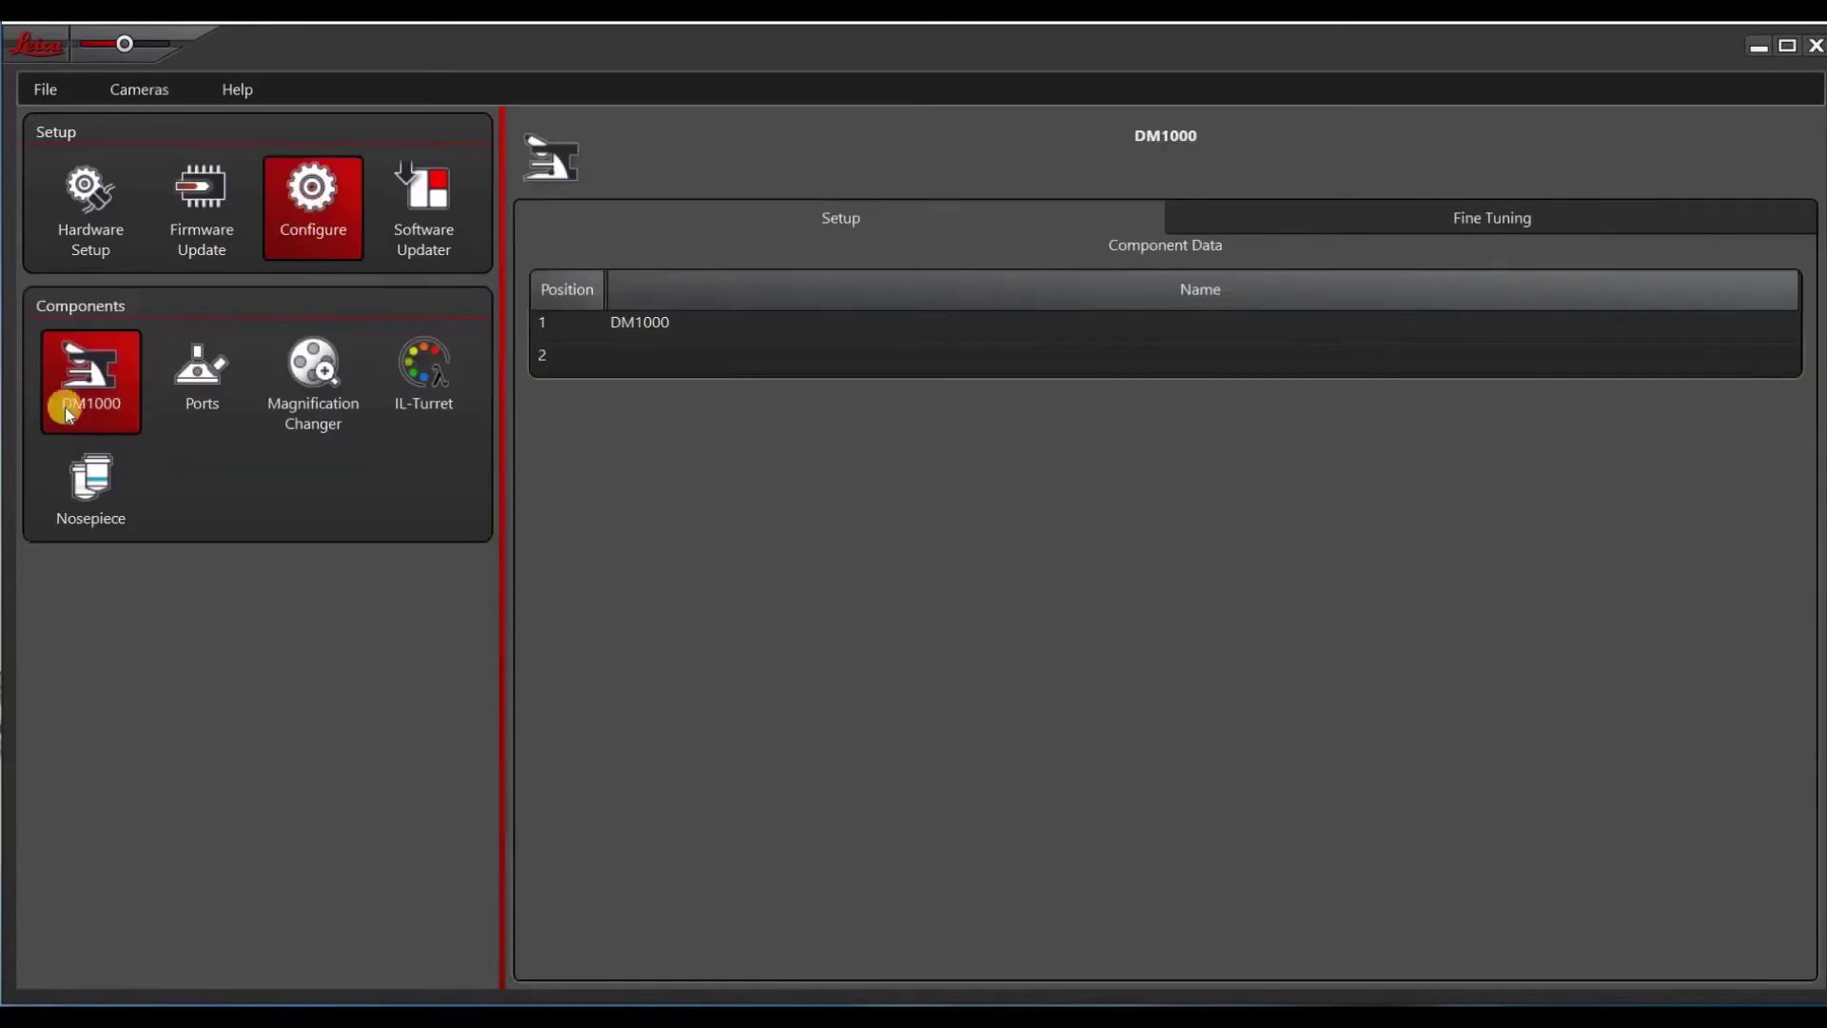
{"action": "left_click", "coordinate": [190, 374]}
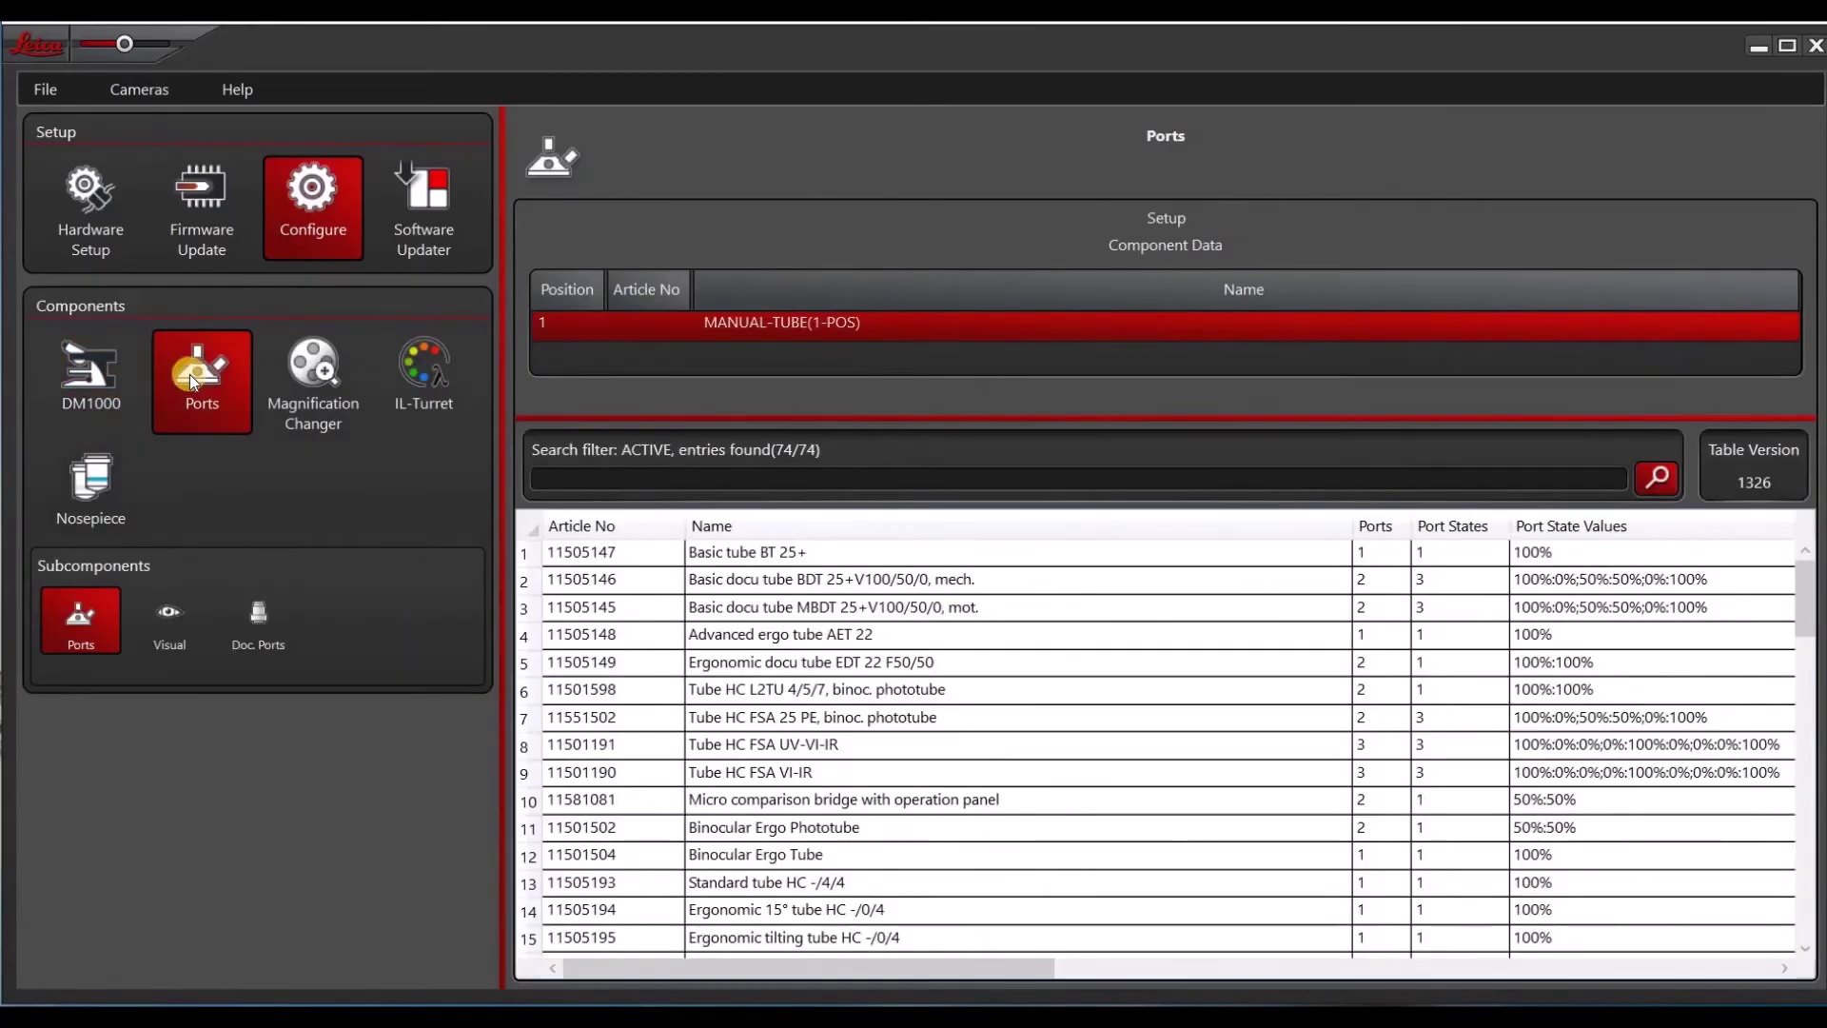
{"action": "left_click", "coordinate": [329, 374]}
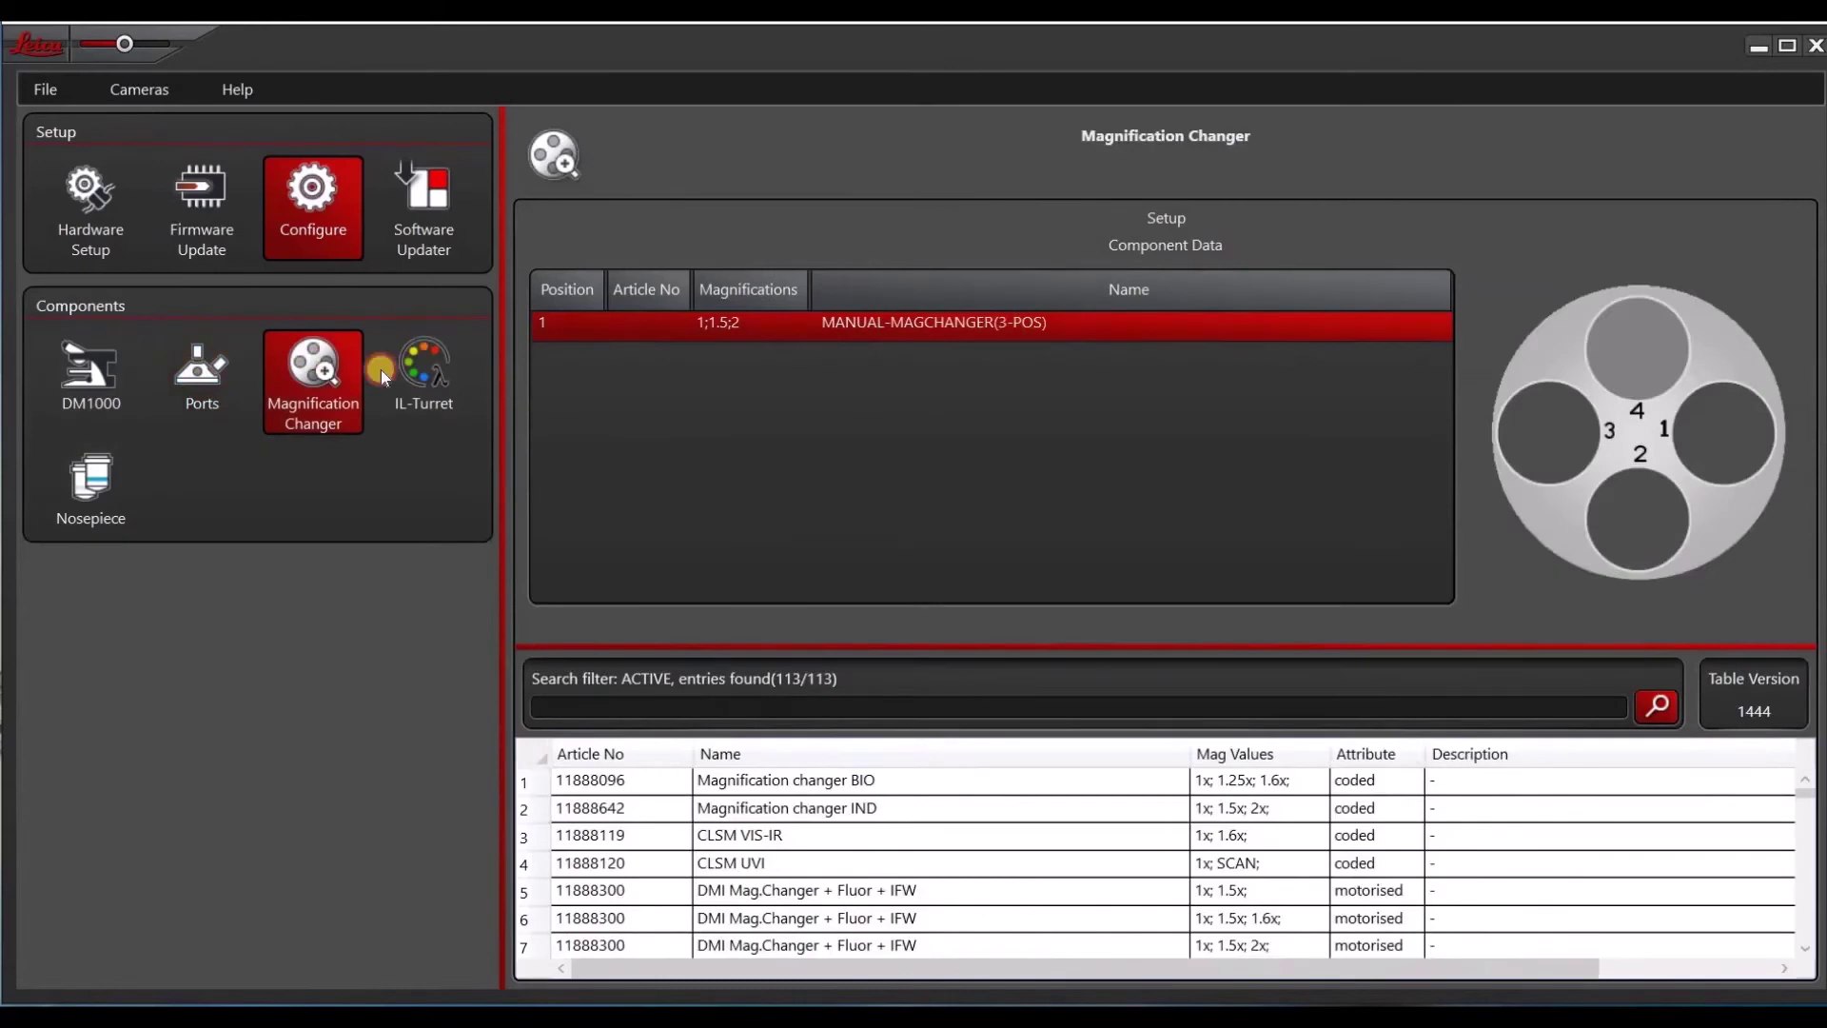
{"action": "left_click", "coordinate": [428, 365]}
{"action": "left_click", "coordinate": [83, 490]}
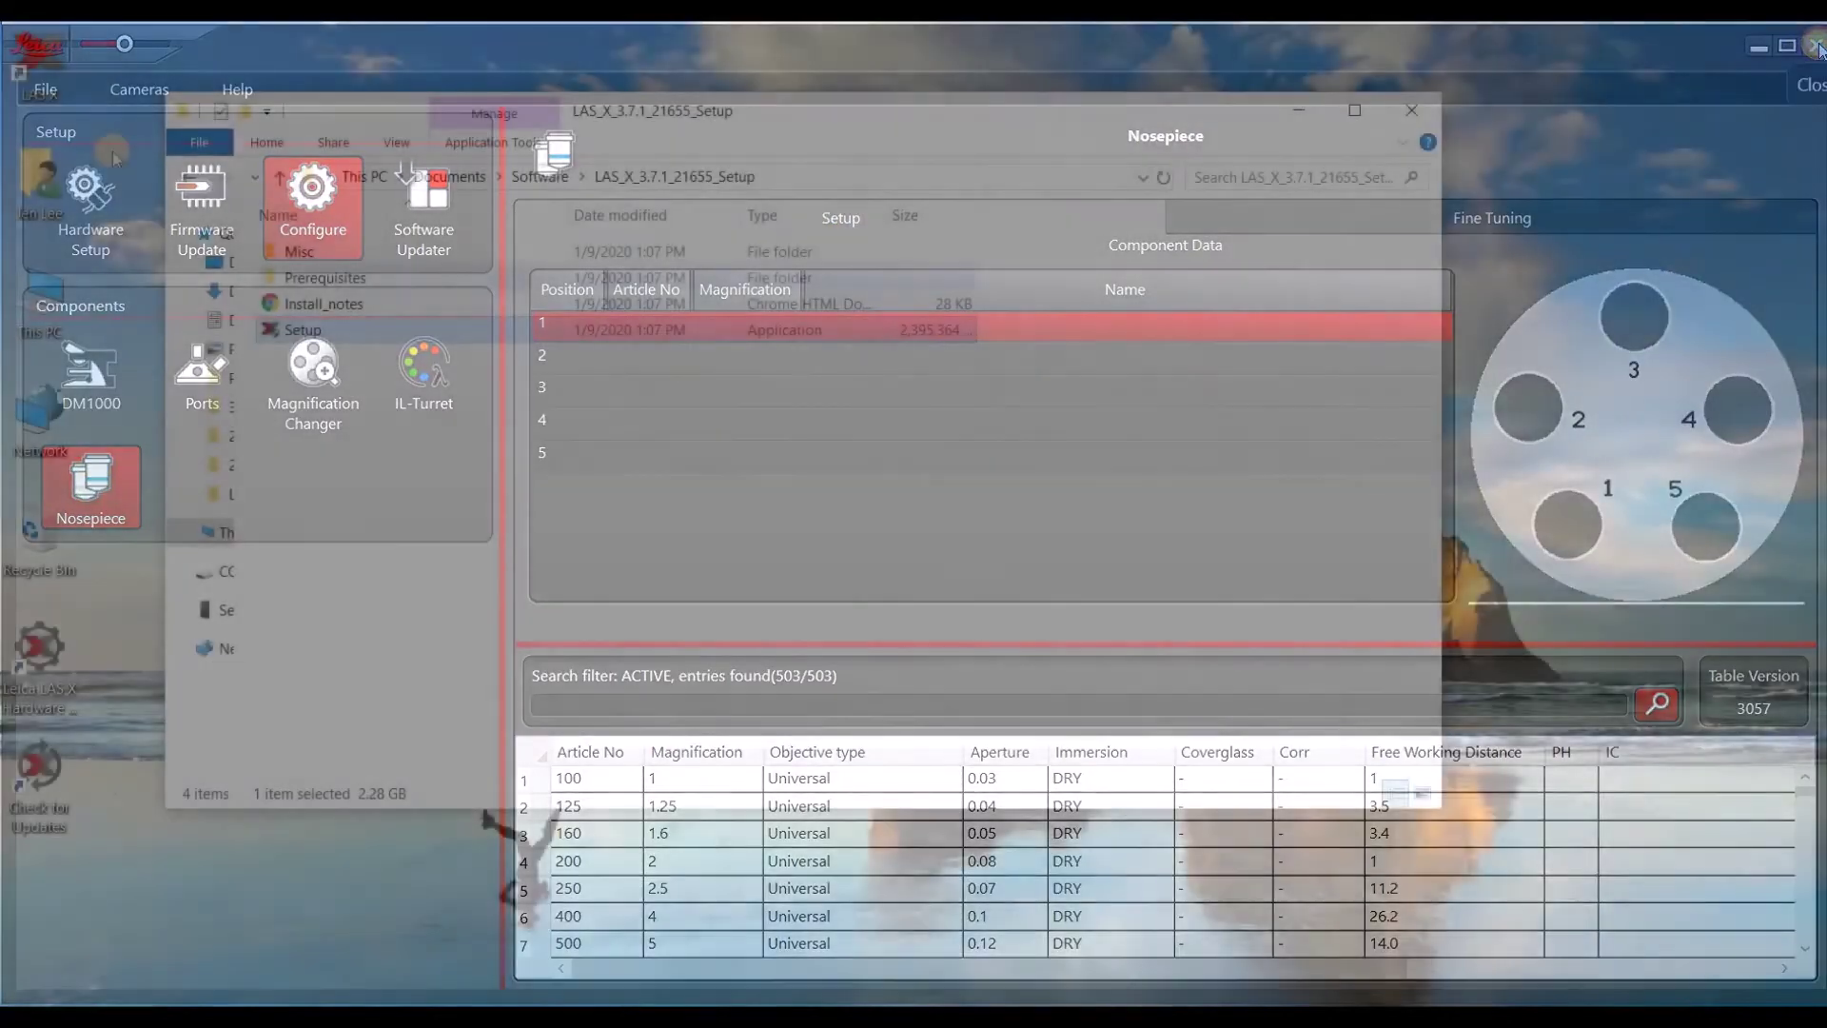
Launch LAS X from the desktop with the Standard Configuration.
{"action": "left_click", "coordinate": [53, 46]}
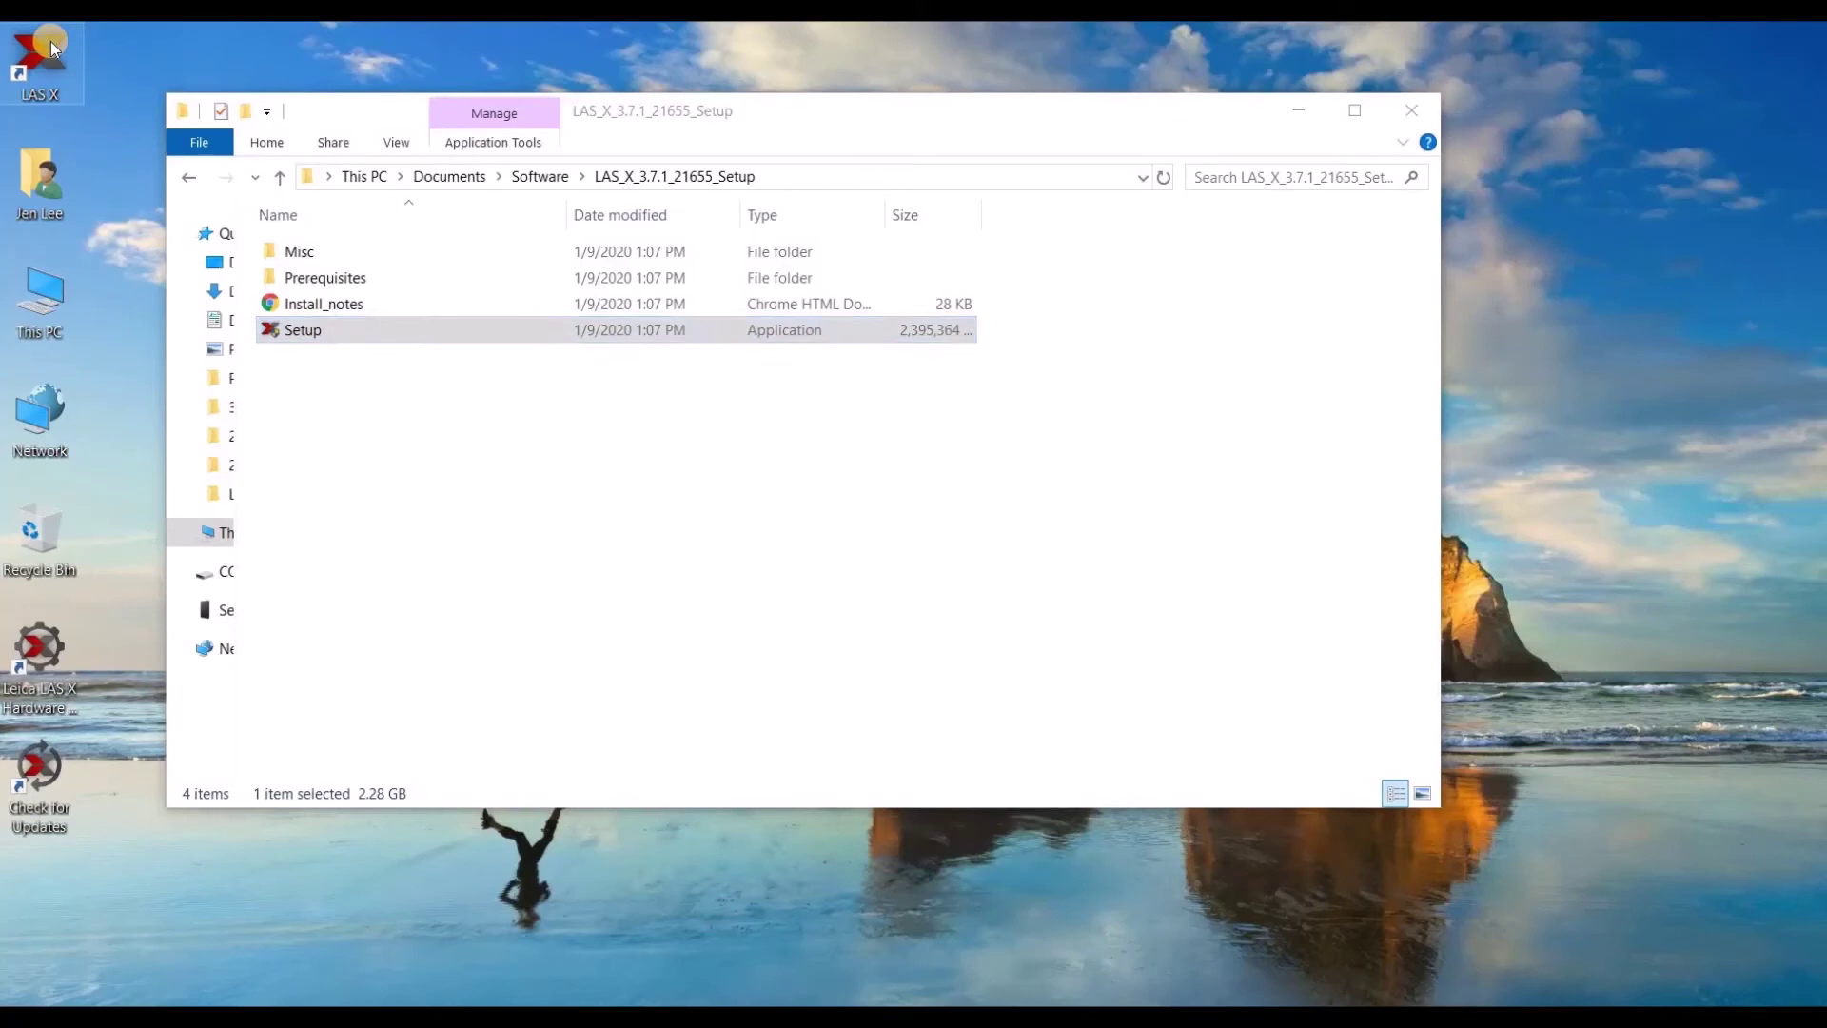
{"action": "double_click", "coordinate": [52, 46]}
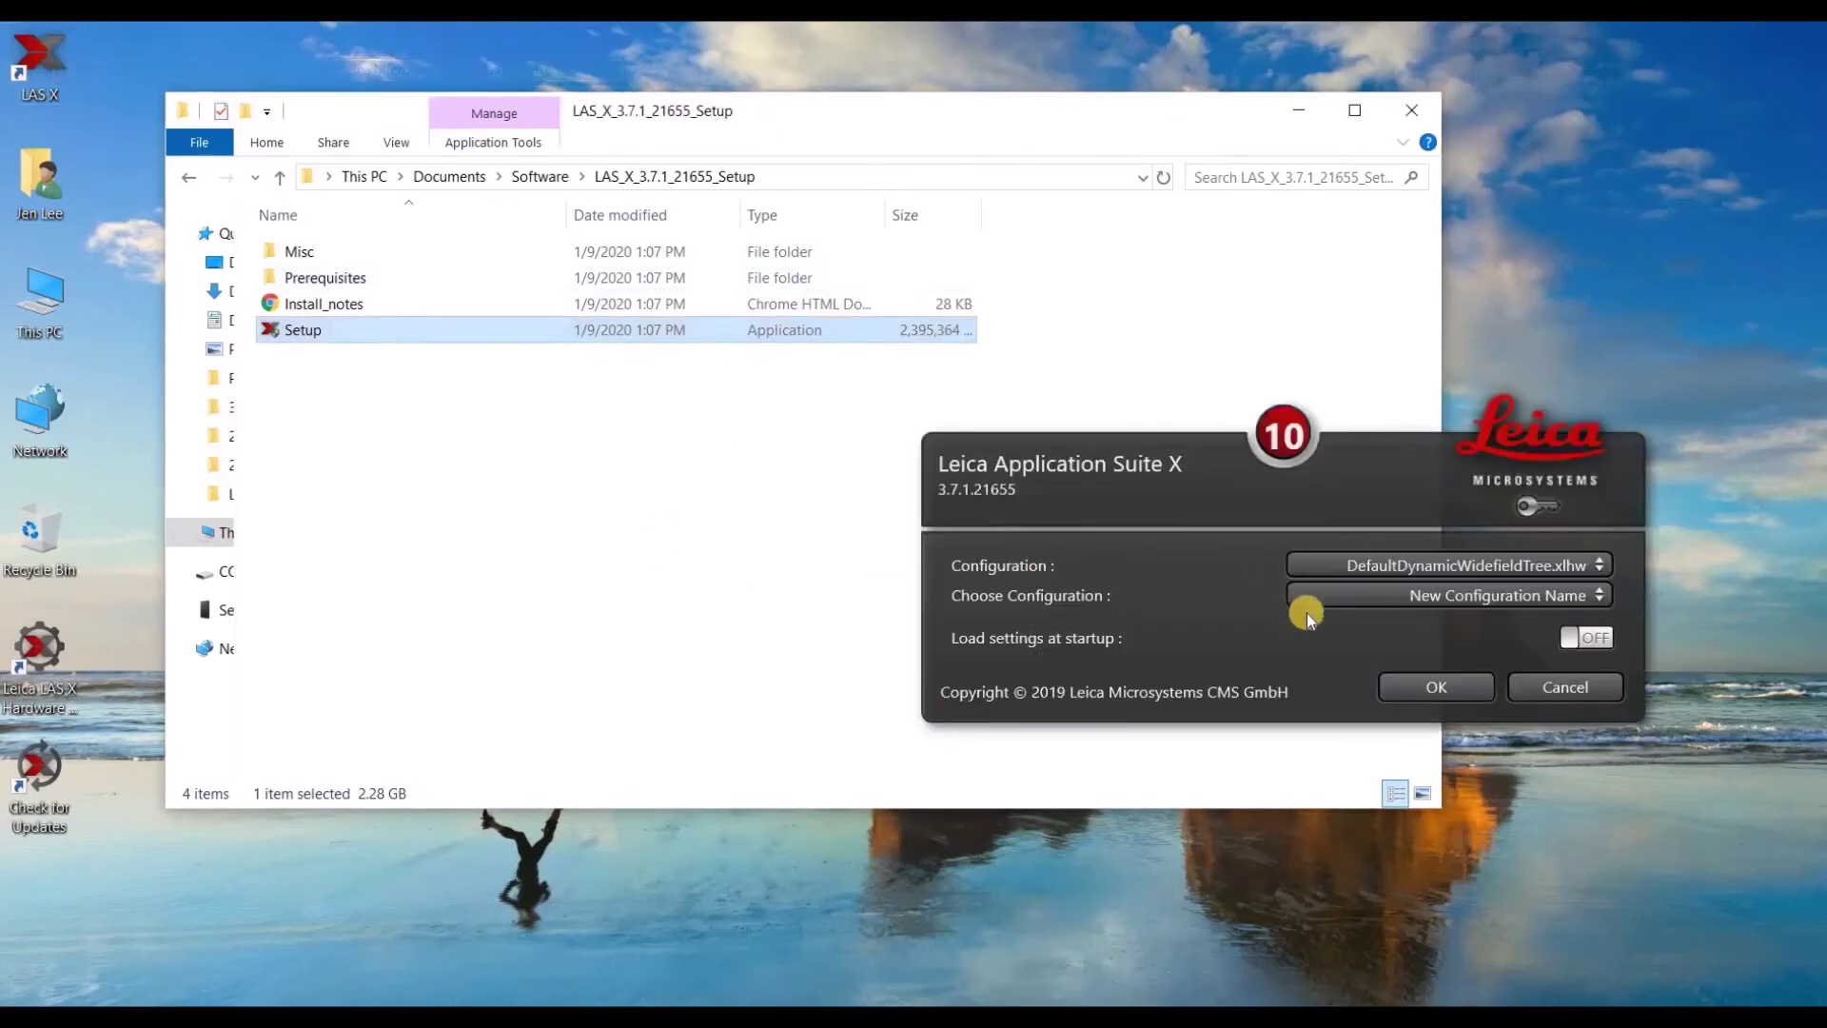
{"action": "left_click", "coordinate": [1312, 599]}
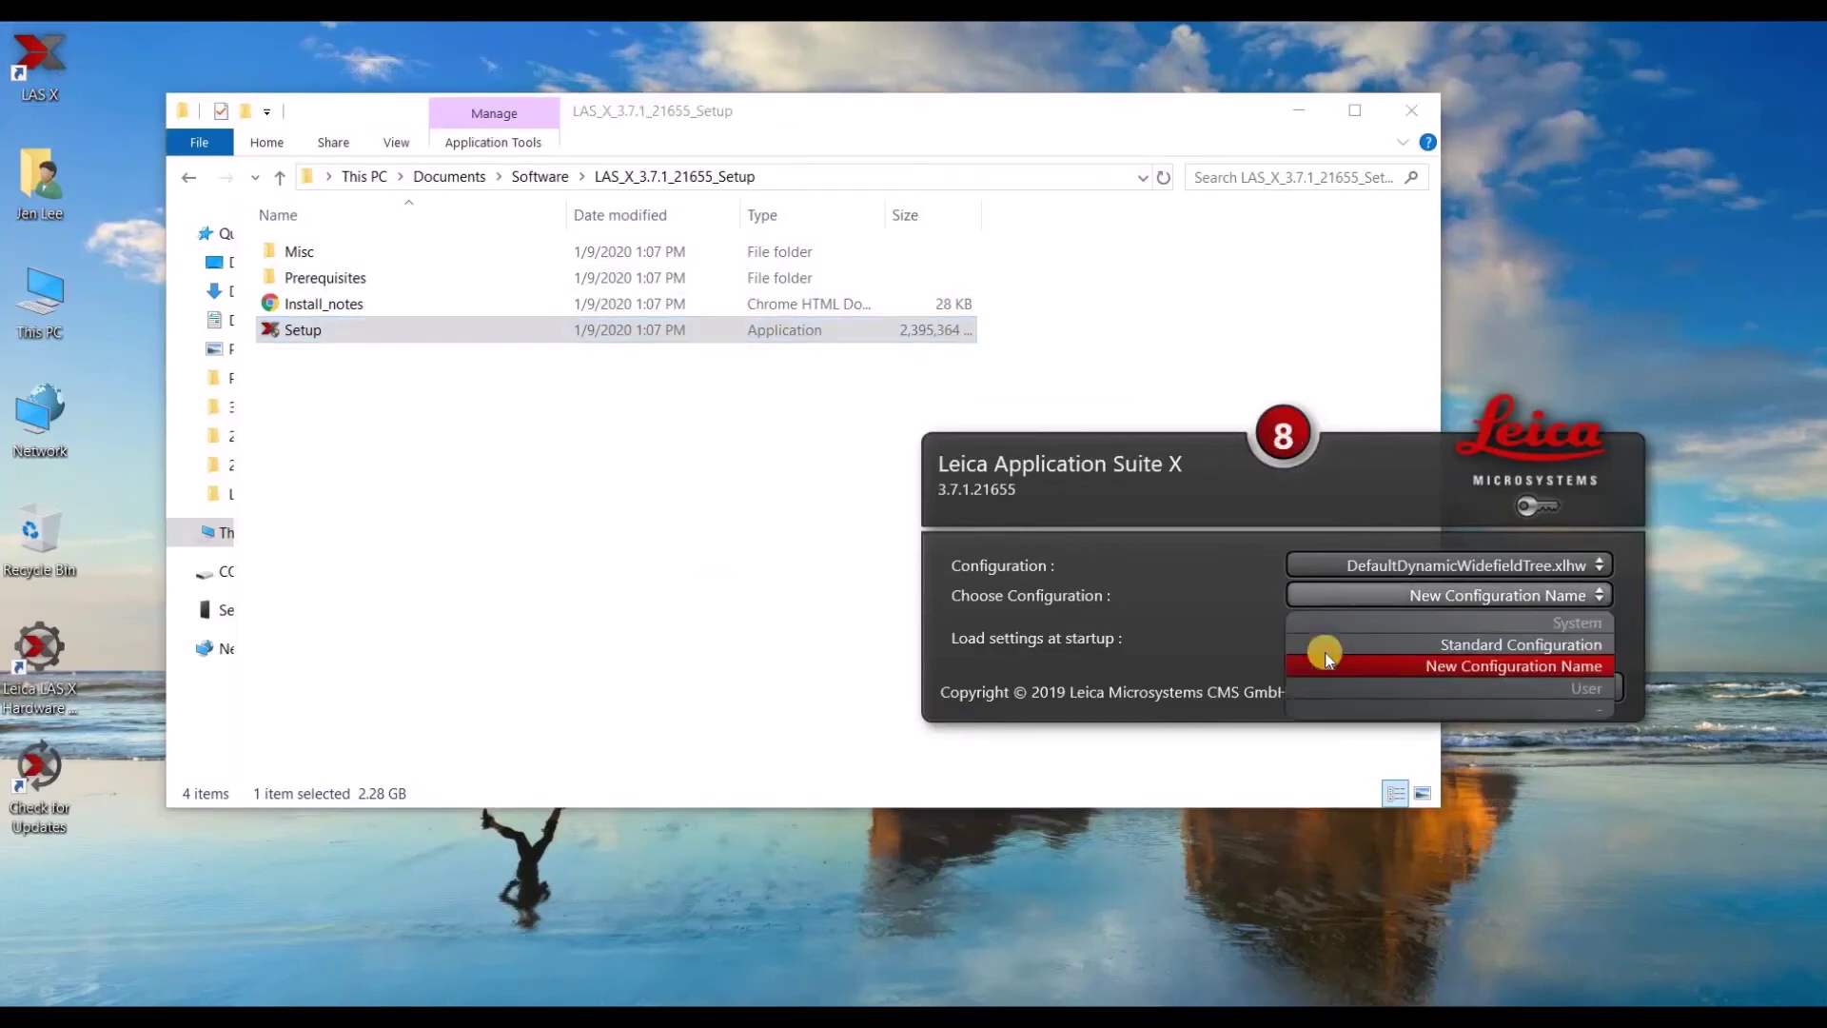
{"action": "left_click", "coordinate": [1327, 644]}
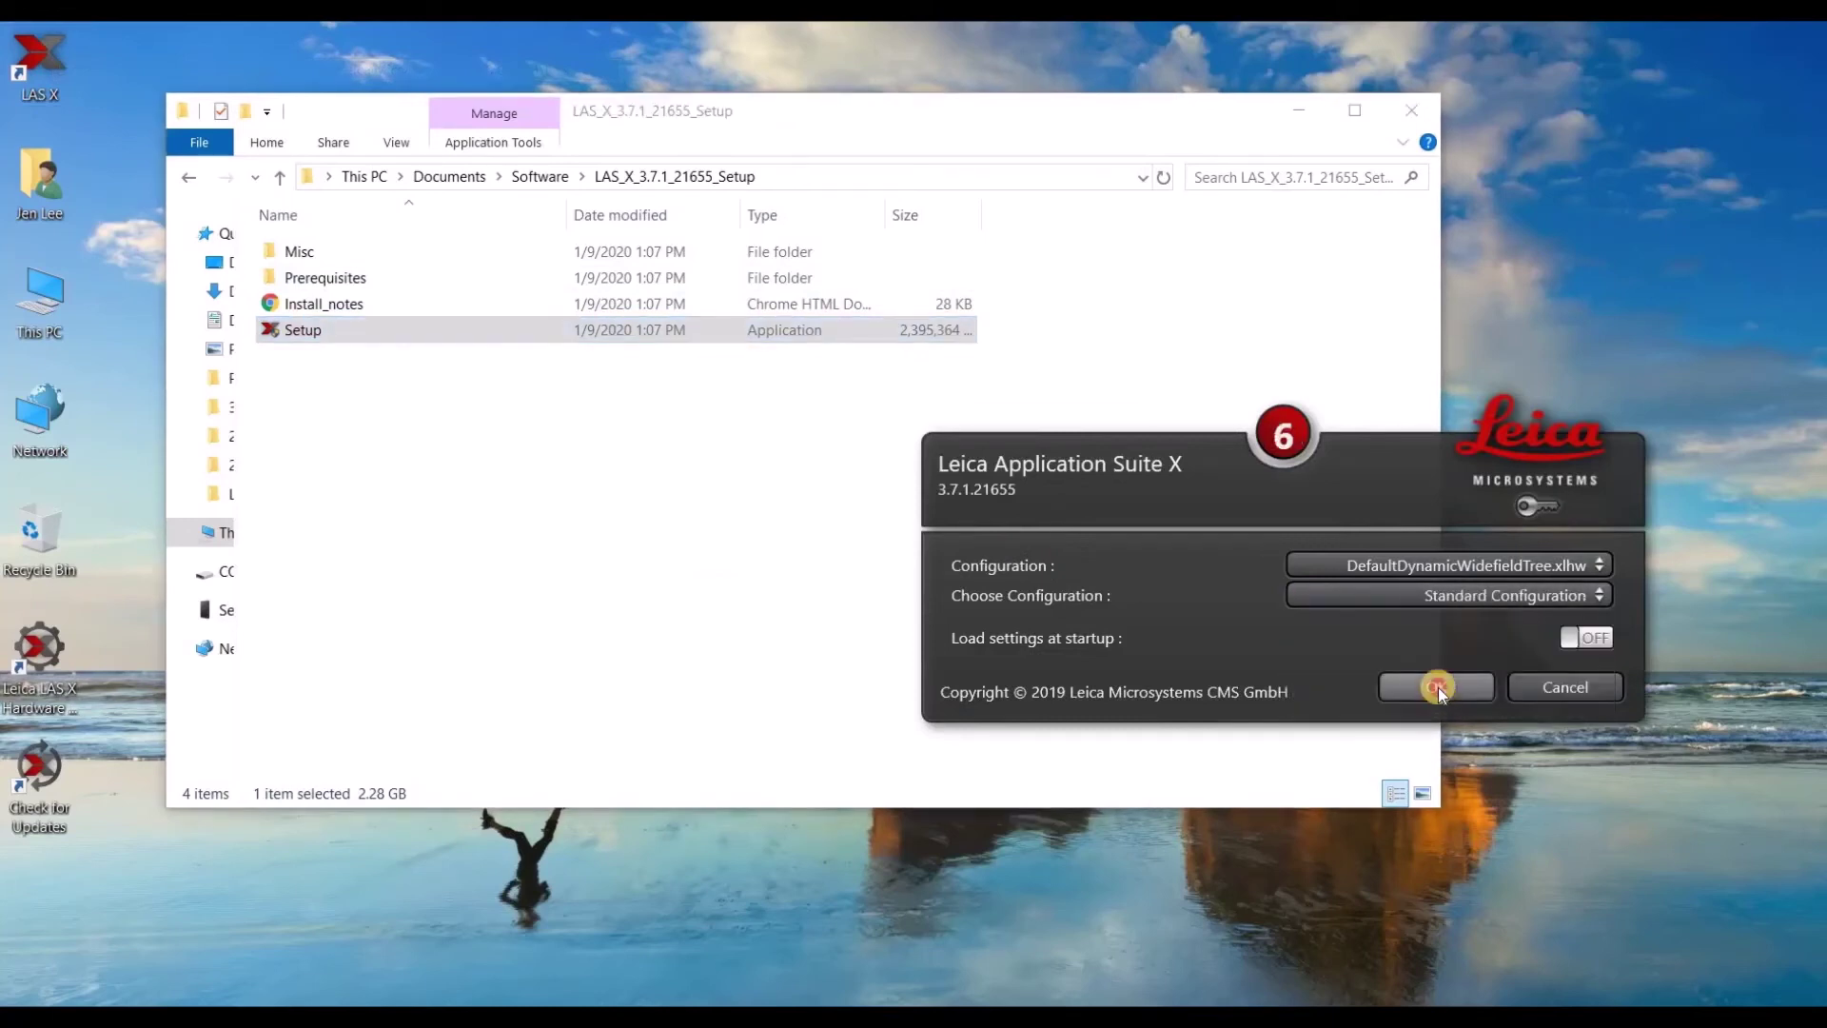
{"action": "left_click", "coordinate": [1437, 686]}
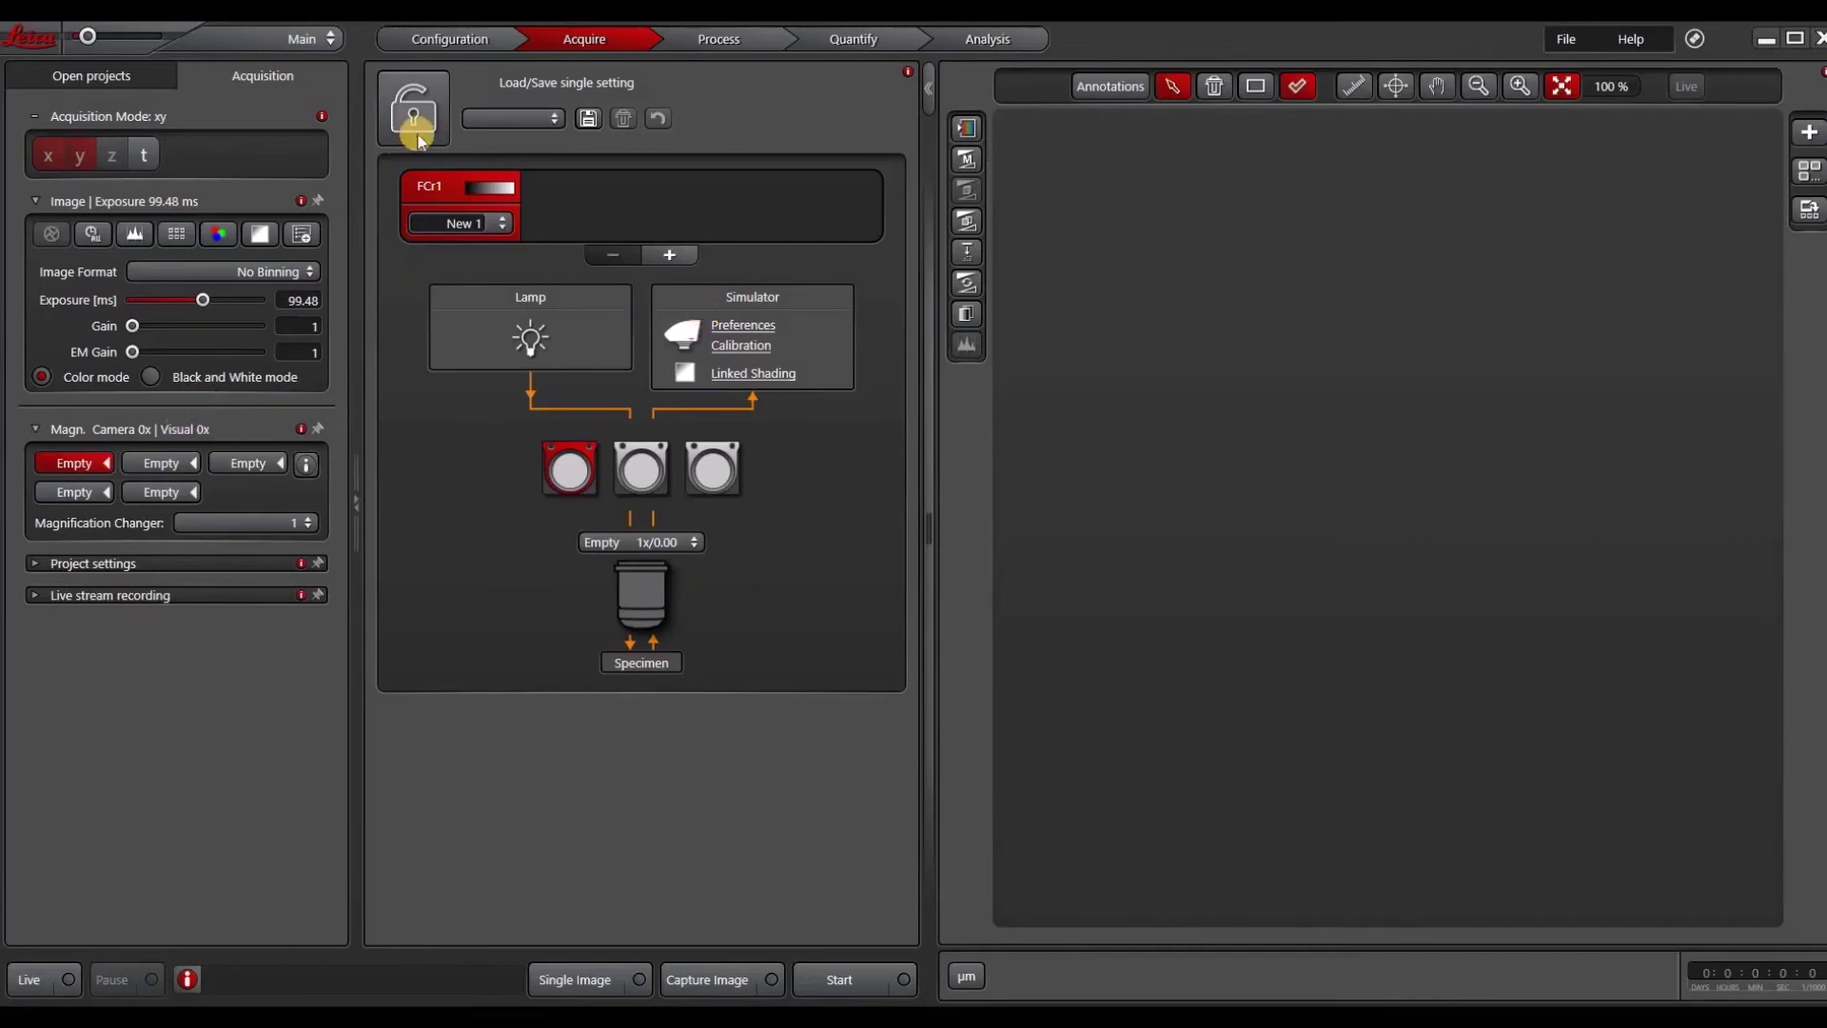
Run the live camera preview briefly and stop it, leaving a green simulated image.
{"action": "left_click", "coordinate": [28, 977]}
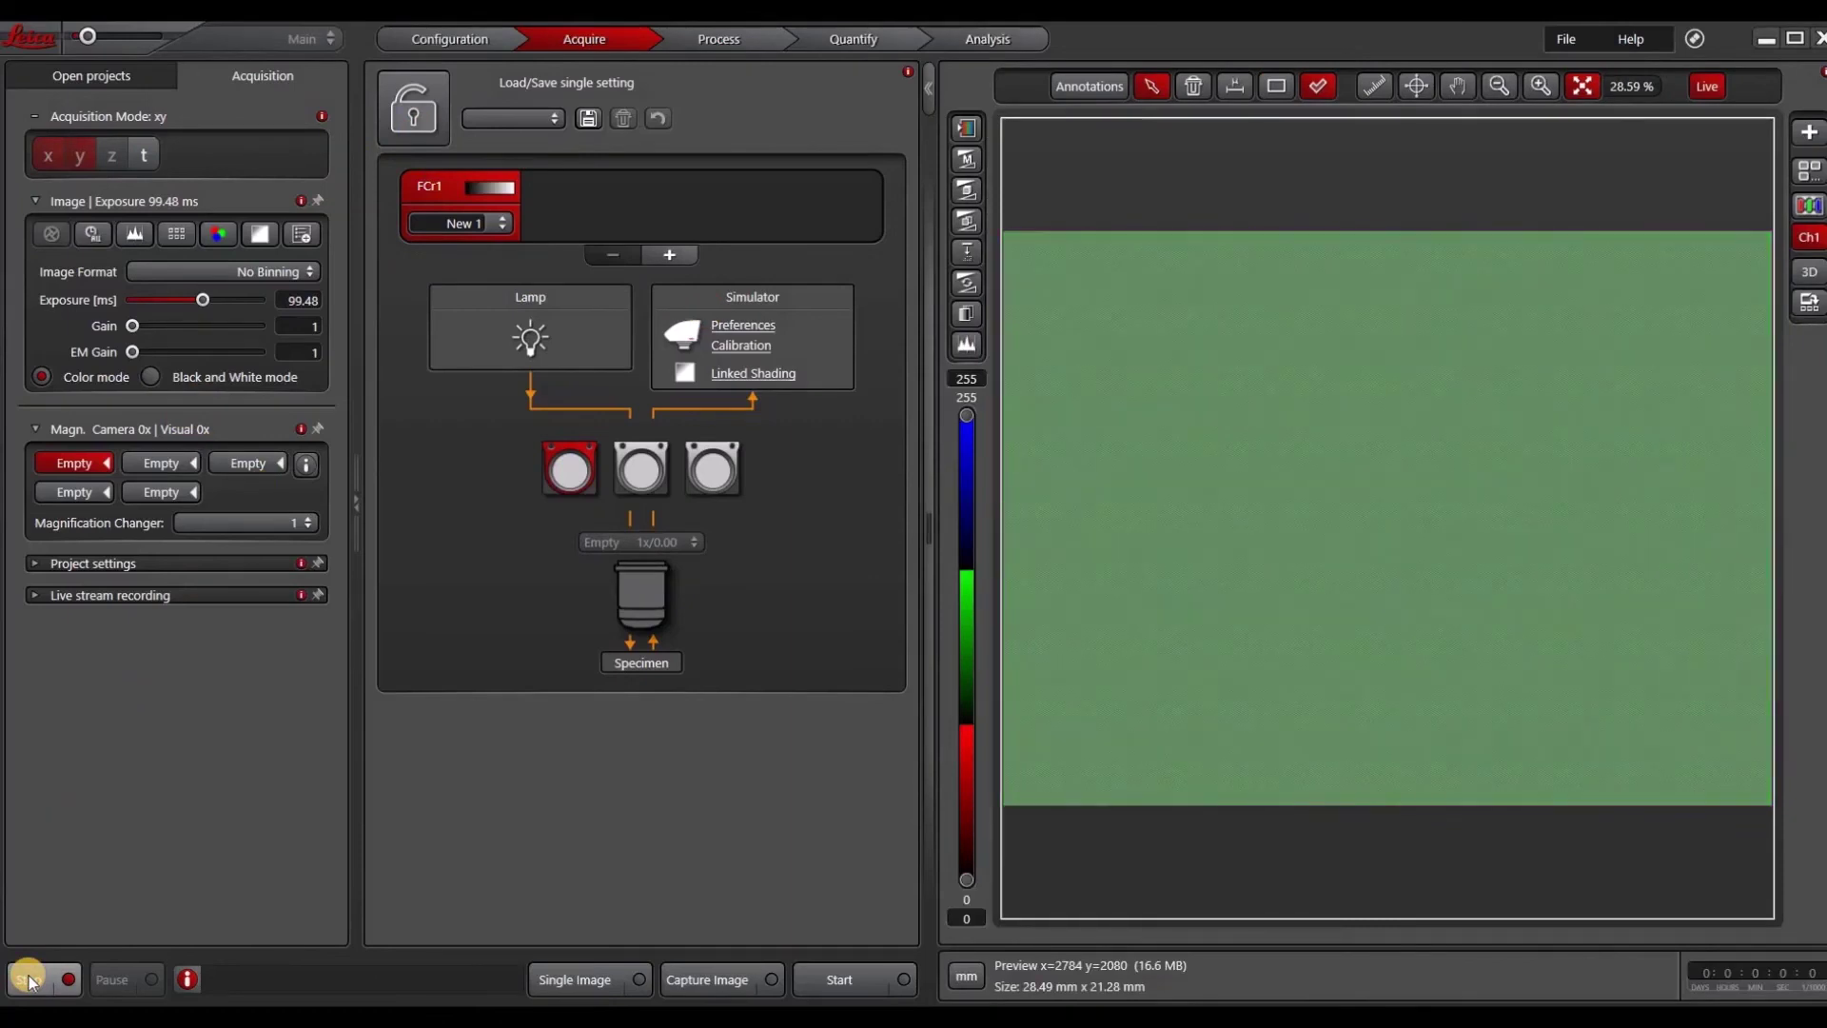
{"action": "left_click", "coordinate": [28, 977]}
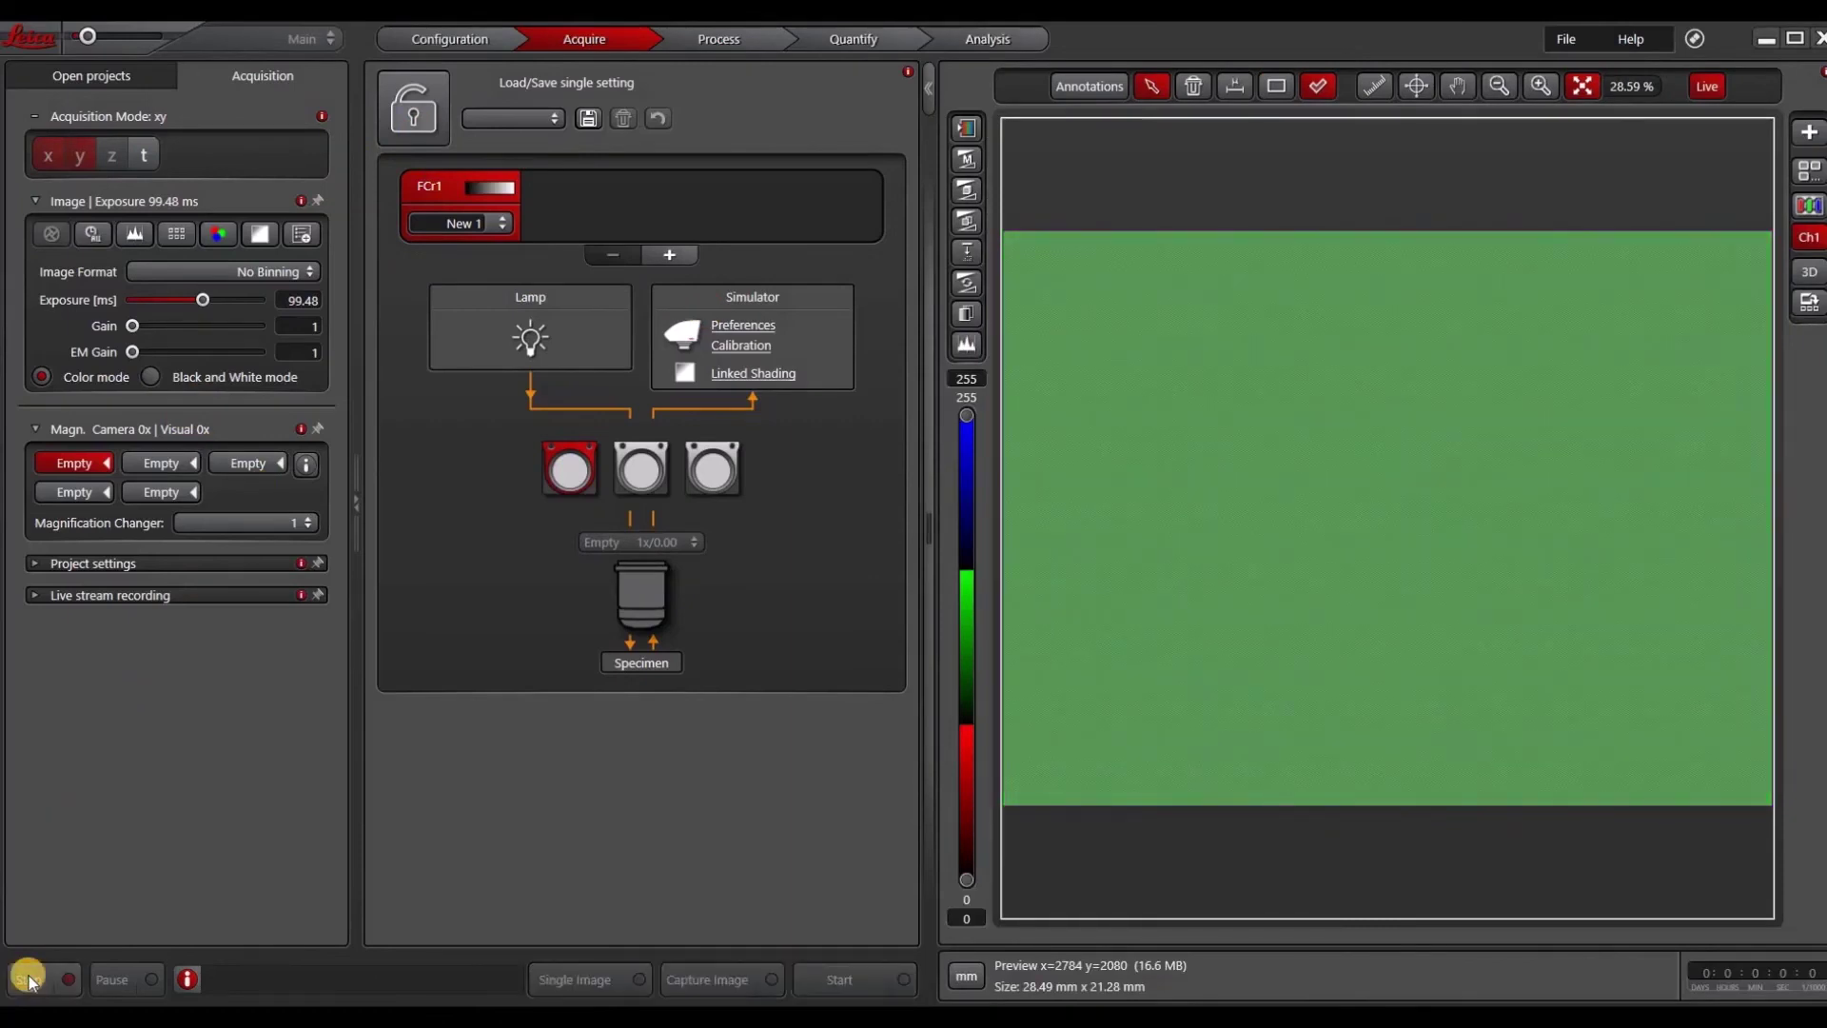